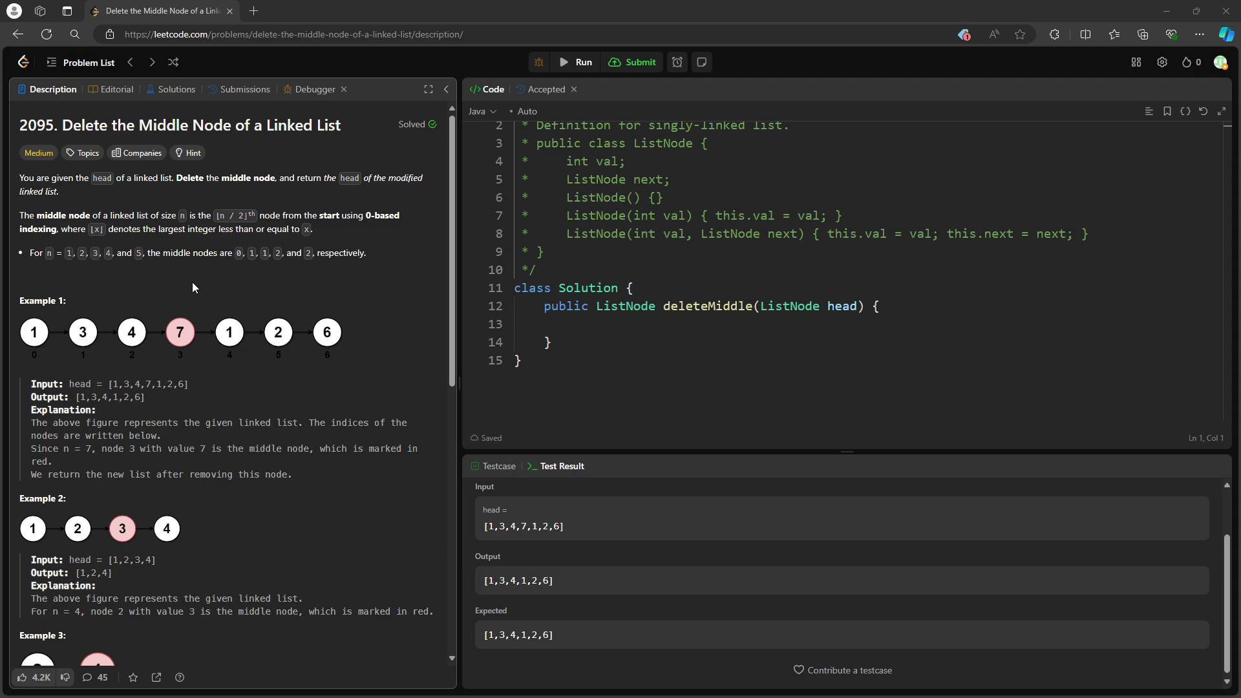
# Step: Highlight the 'Delete the middle node' and modified-list phrases, then start a web capture
pyautogui.moveTo(172, 177); pyautogui.dragTo(267, 174)
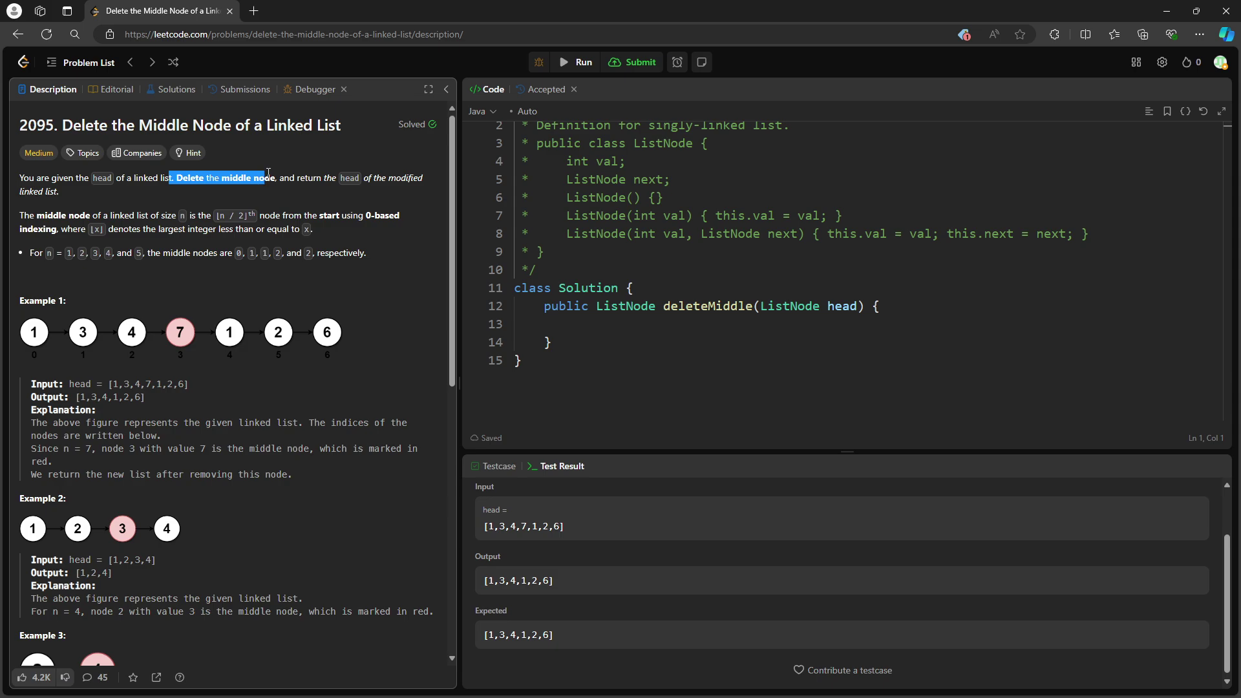
pyautogui.moveTo(360, 178); pyautogui.dragTo(410, 178)
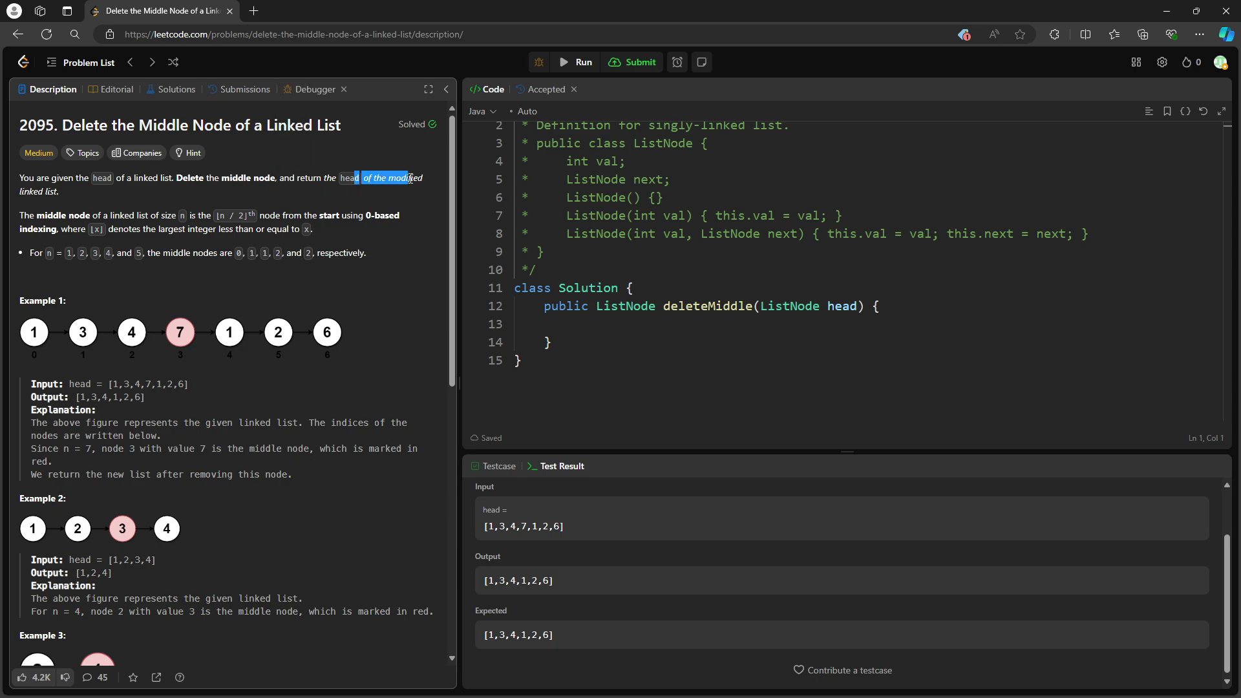
pyautogui.click(428, 420)
pyautogui.hotkey('ctrl', 'shift', 's')
# Step: Capture the description and examples for markup, and erase a trial red circle around node 7
pyautogui.moveTo(442, 595); pyautogui.dragTo(4, 252)
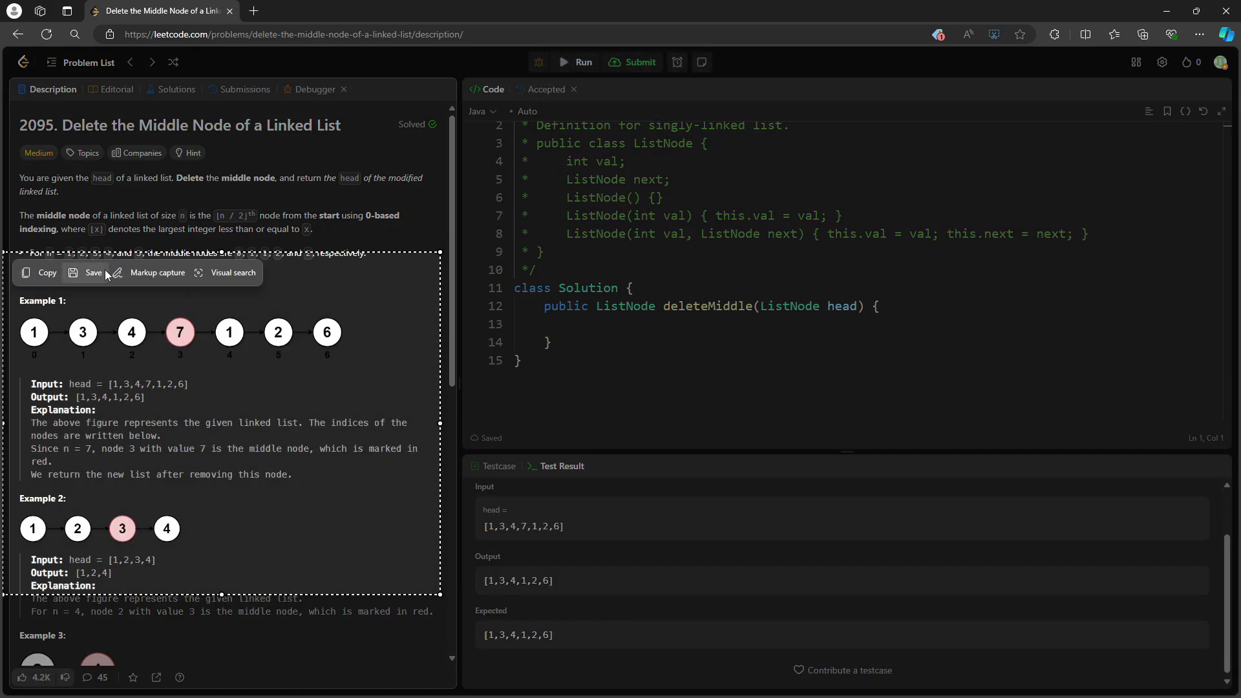
pyautogui.click(155, 273)
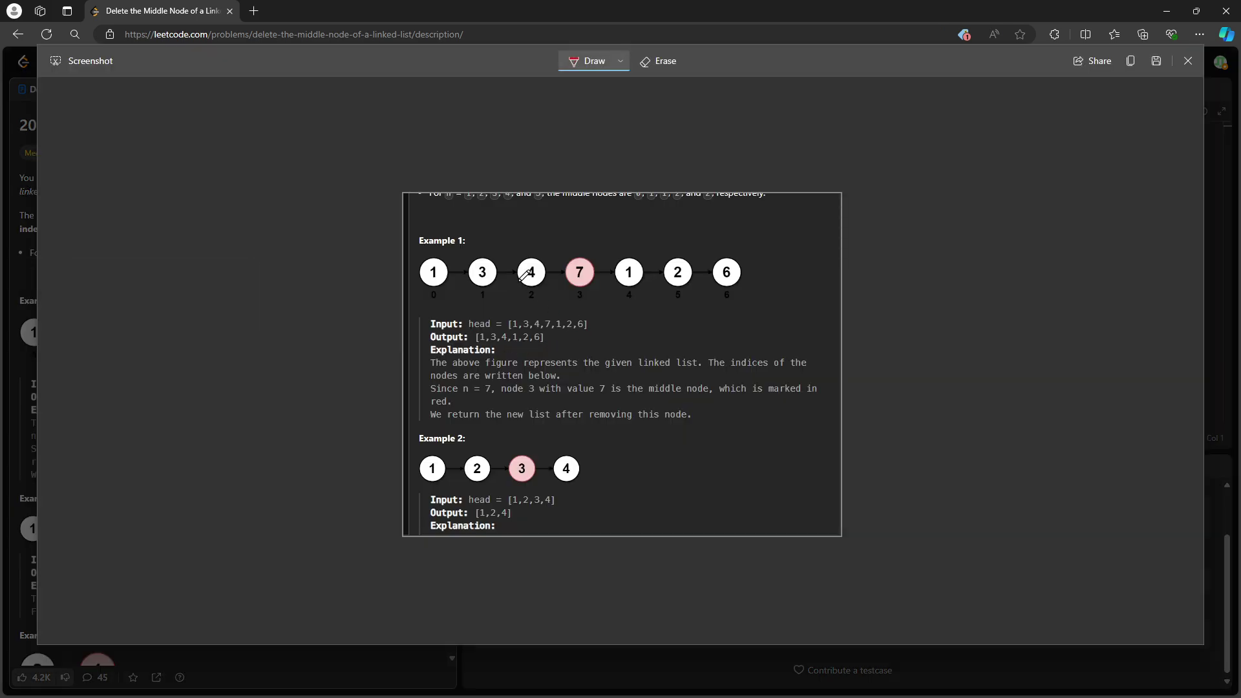
pyautogui.moveTo(592, 252)
pyautogui.mouseDown()
pyautogui.moveTo(584, 274)
pyautogui.moveTo(614, 283)
pyautogui.mouseUp()
pyautogui.click(662, 65)
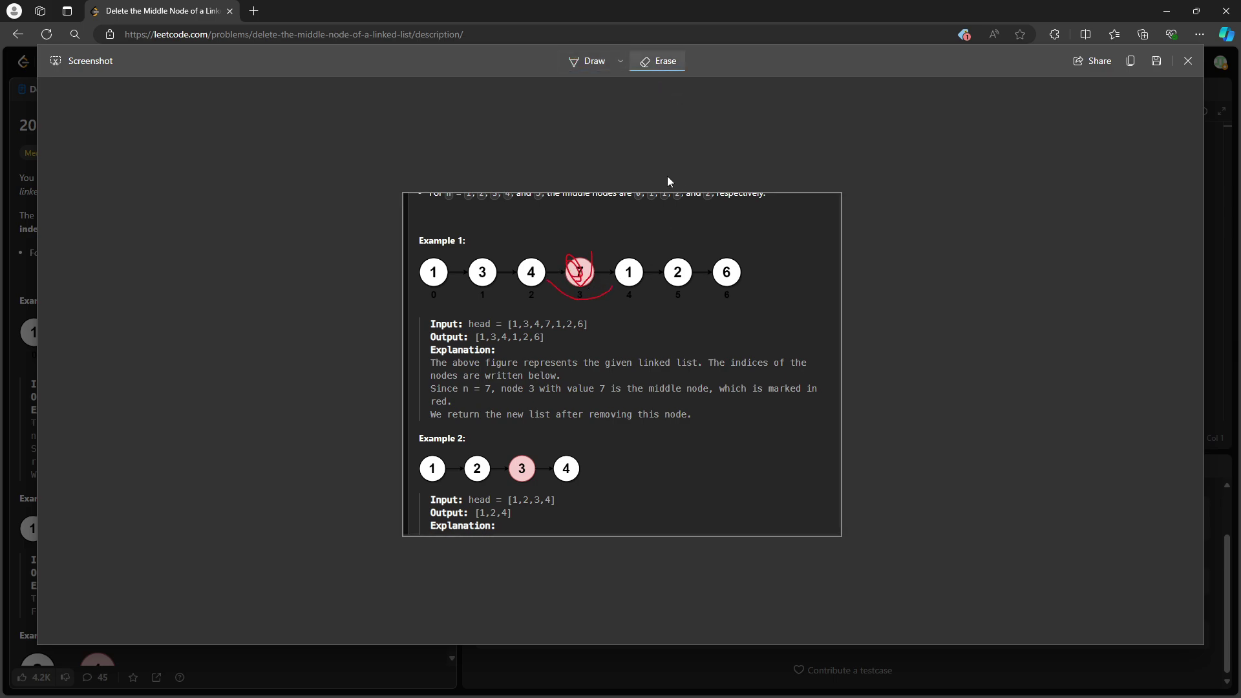
pyautogui.moveTo(592, 297); pyautogui.dragTo(584, 268)
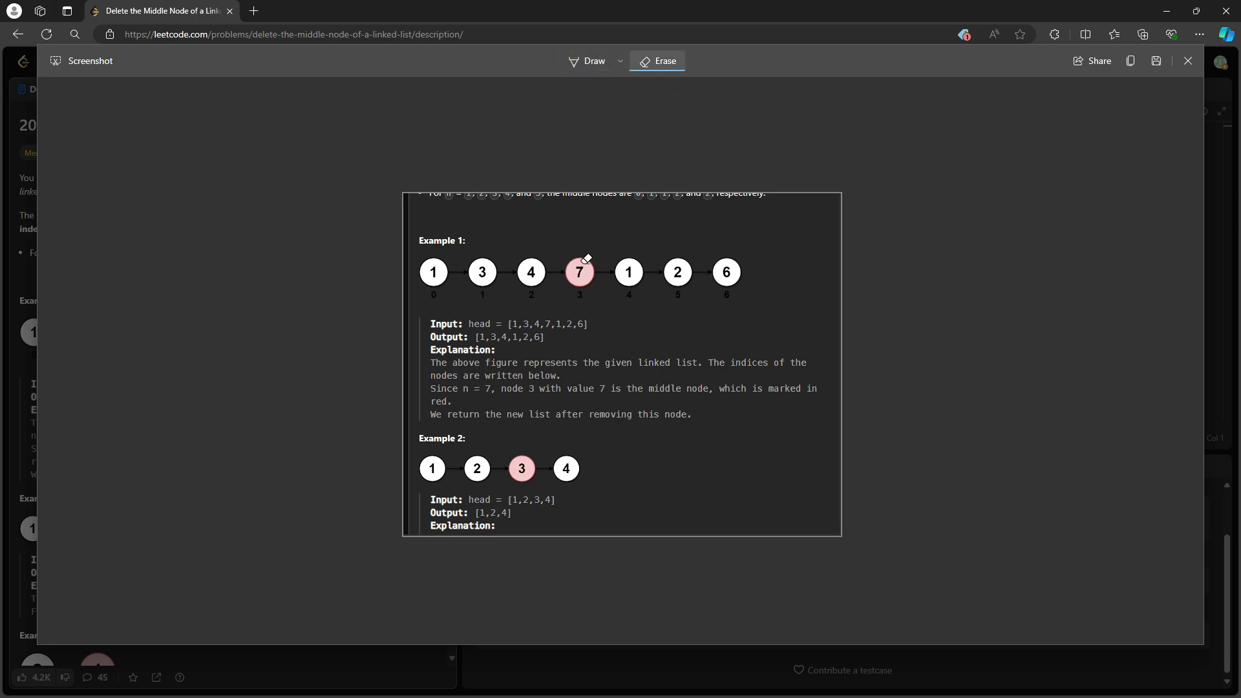
pyautogui.click(589, 61)
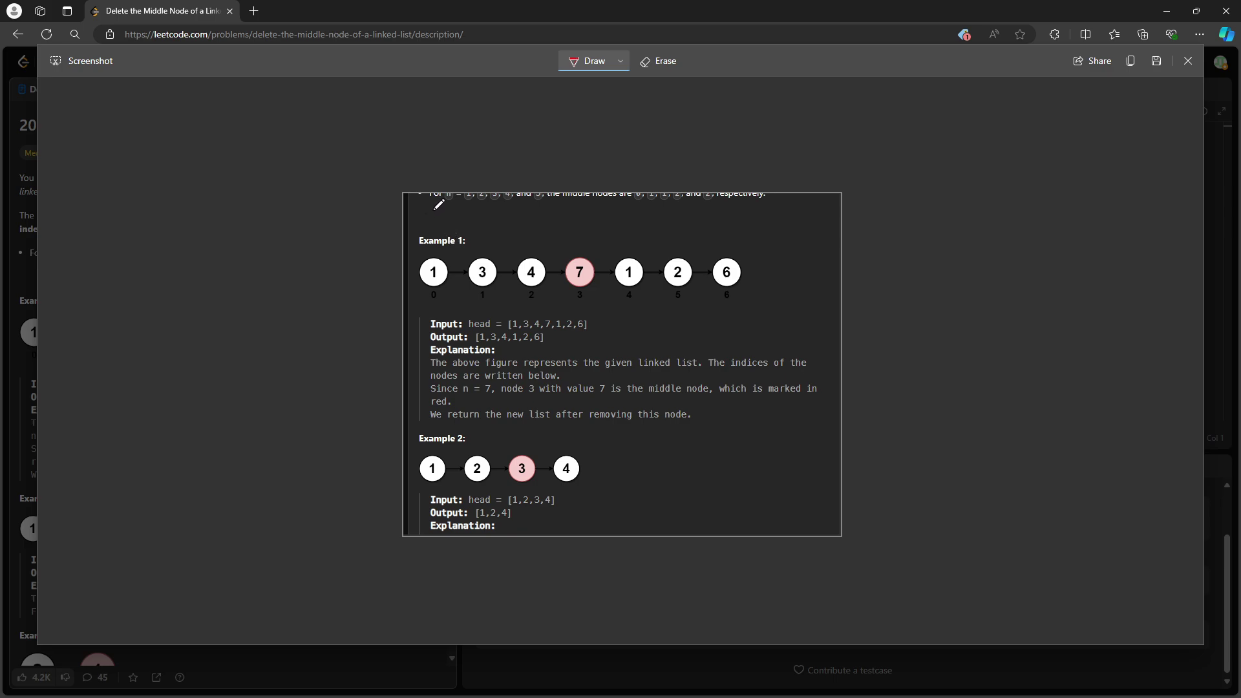
# Step: Handwrite red notes '7 · 2' above Example 1 and 'S · 1' beside its input line
pyautogui.moveTo(435, 215); pyautogui.dragTo(440, 227)
pyautogui.moveTo(438, 313); pyautogui.dragTo(437, 315)
pyautogui.moveTo(487, 215); pyautogui.dragTo(490, 225)
pyautogui.moveTo(457, 316); pyautogui.dragTo(464, 315)
pyautogui.moveTo(481, 305); pyautogui.dragTo(482, 315)
# Step: Switch the ink to yellow and draw arrows marking node 1 and node 4 of Example 1
pyautogui.click(620, 62)
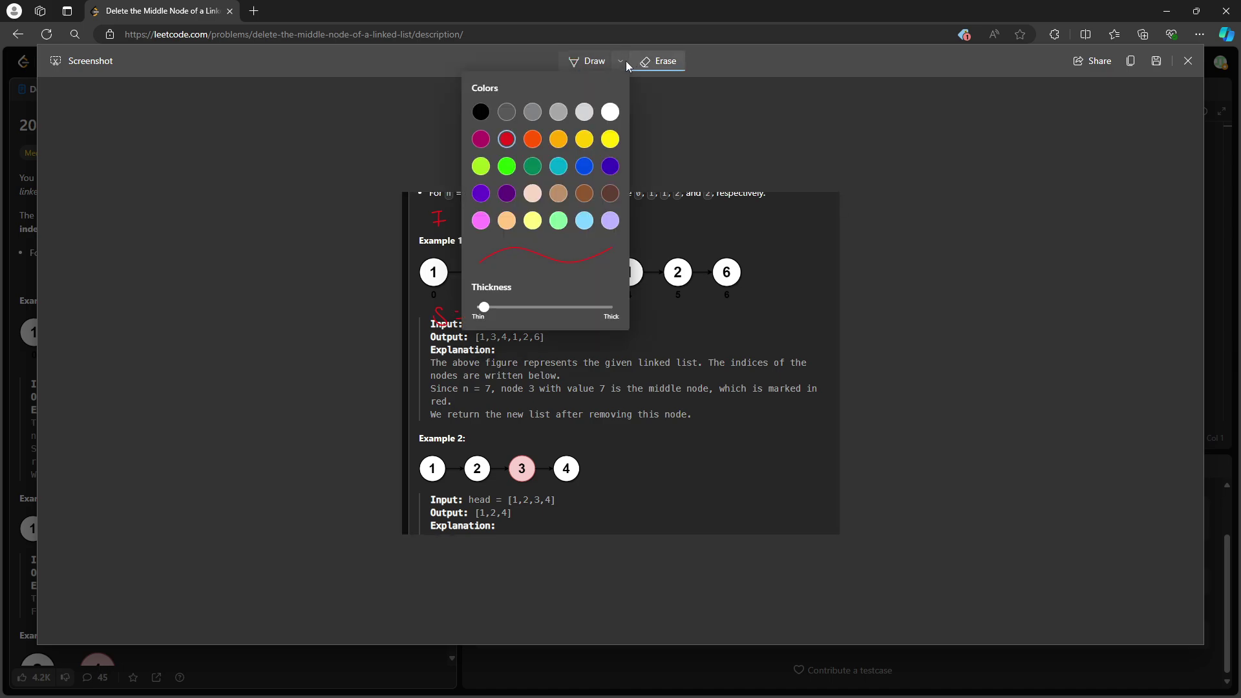
pyautogui.click(565, 137)
pyautogui.moveTo(429, 305); pyautogui.dragTo(430, 374)
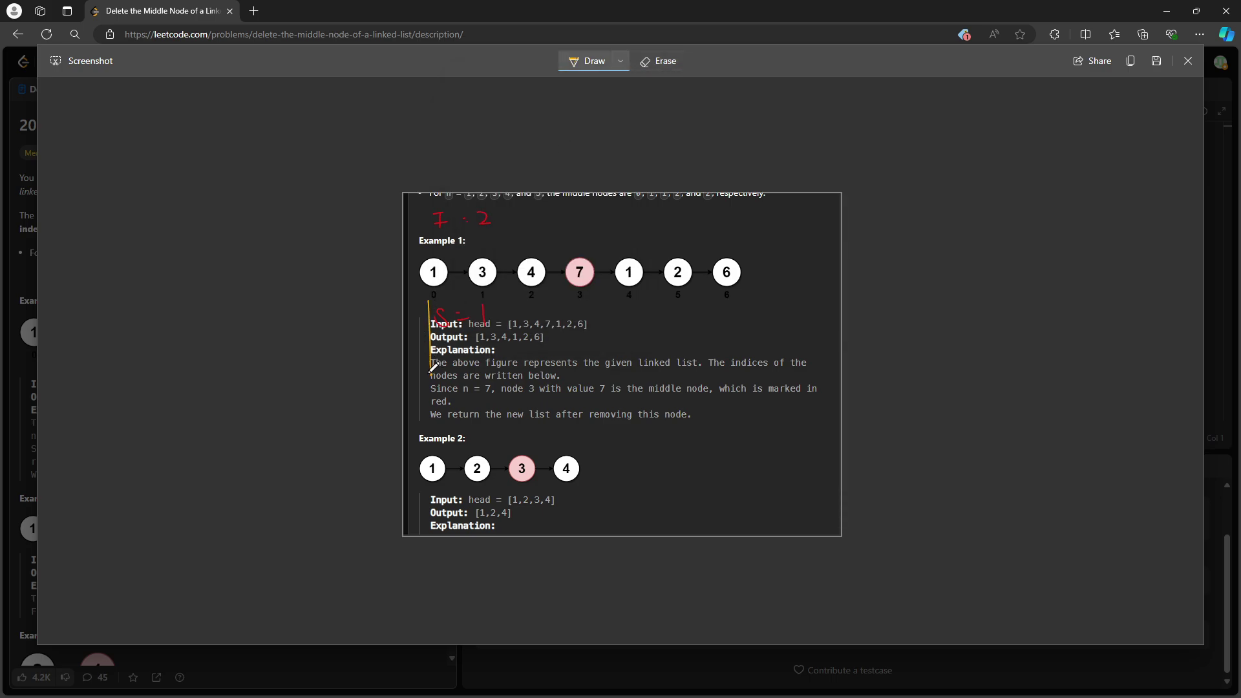
pyautogui.moveTo(424, 308); pyautogui.dragTo(440, 301)
pyautogui.moveTo(537, 227); pyautogui.dragTo(538, 259)
pyautogui.moveTo(538, 259); pyautogui.dragTo(545, 225)
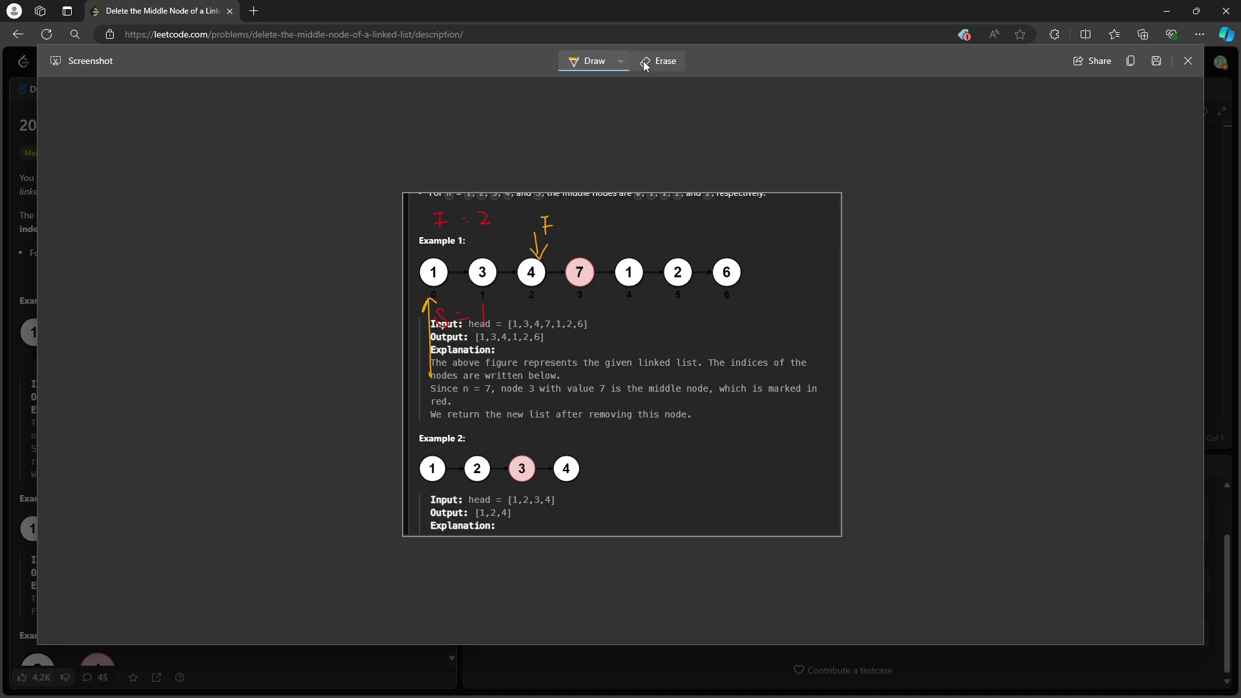
# Step: Erase the red notes and add a yellow mark beside the output line
pyautogui.click(659, 62)
pyautogui.moveTo(461, 208)
pyautogui.mouseDown()
pyautogui.moveTo(472, 217)
pyautogui.moveTo(444, 221)
pyautogui.mouseUp()
pyautogui.moveTo(486, 300)
pyautogui.mouseDown()
pyautogui.moveTo(443, 319)
pyautogui.moveTo(478, 290)
pyautogui.moveTo(432, 345)
pyautogui.mouseUp()
pyautogui.click(586, 61)
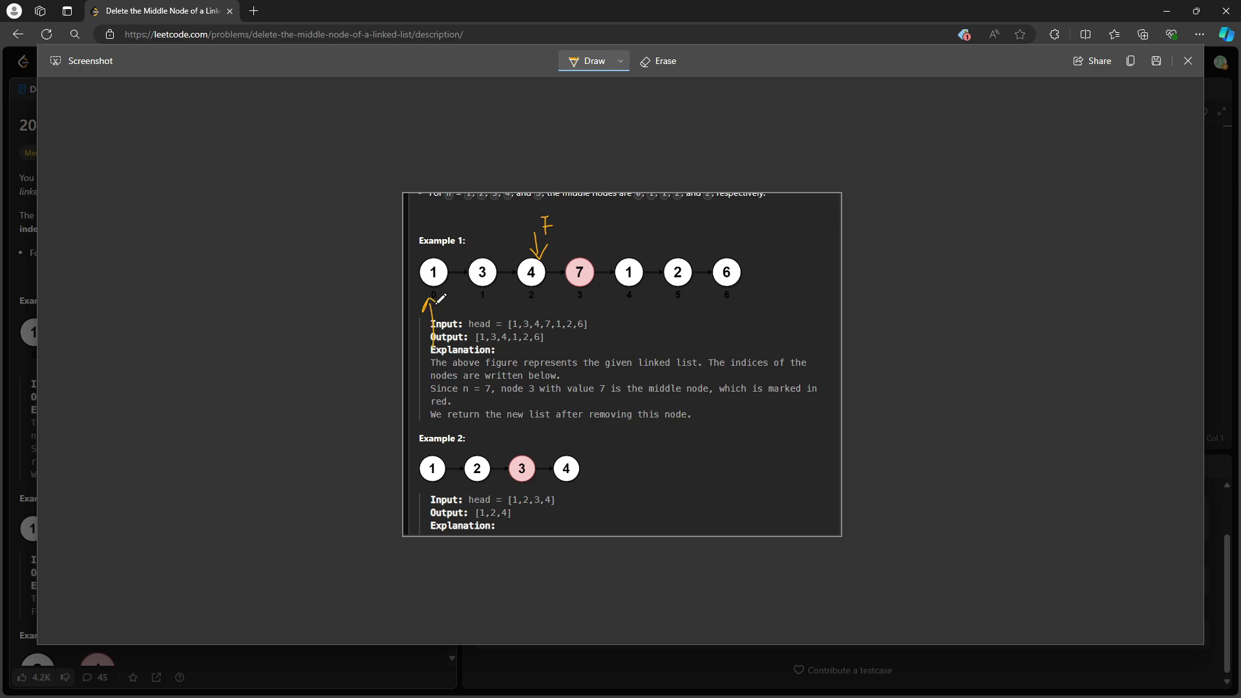
pyautogui.moveTo(448, 327); pyautogui.dragTo(434, 340)
# Step: Draw green arrows at node 3 and the second node 1, and erase the yellow arrows
pyautogui.click(621, 61)
pyautogui.click(532, 166)
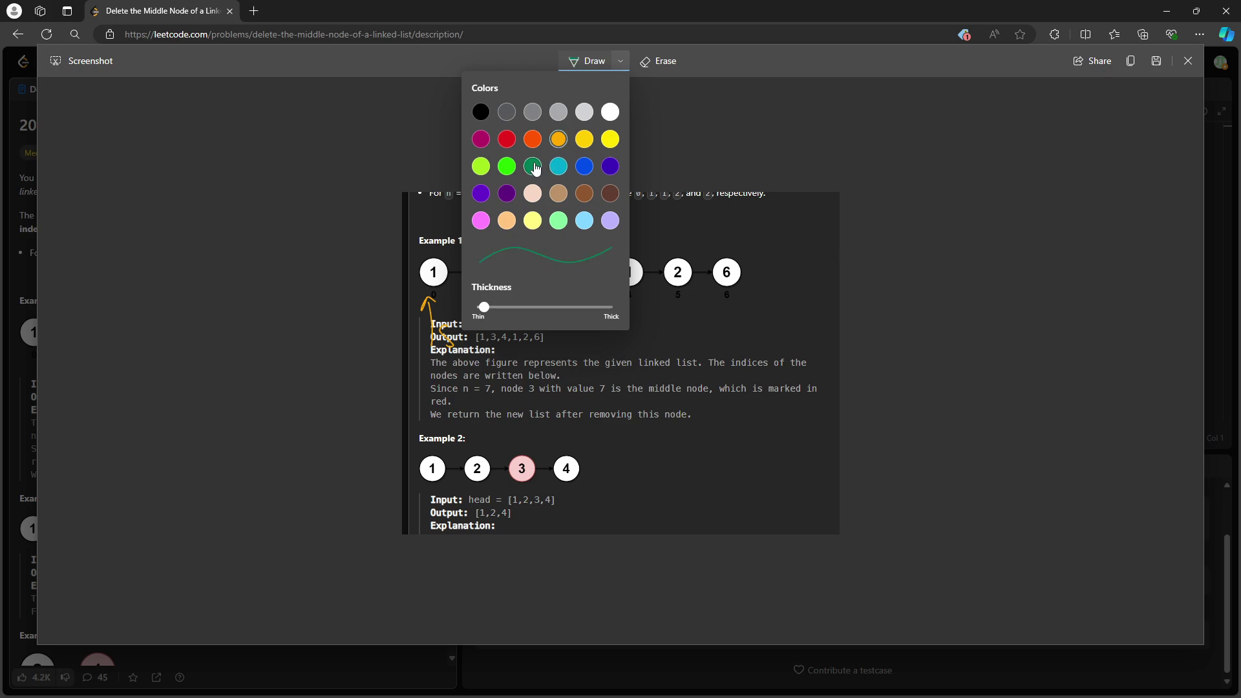
pyautogui.click(434, 340)
pyautogui.moveTo(484, 348)
pyautogui.mouseDown()
pyautogui.moveTo(482, 300)
pyautogui.moveTo(502, 305)
pyautogui.moveTo(500, 341)
pyautogui.mouseUp()
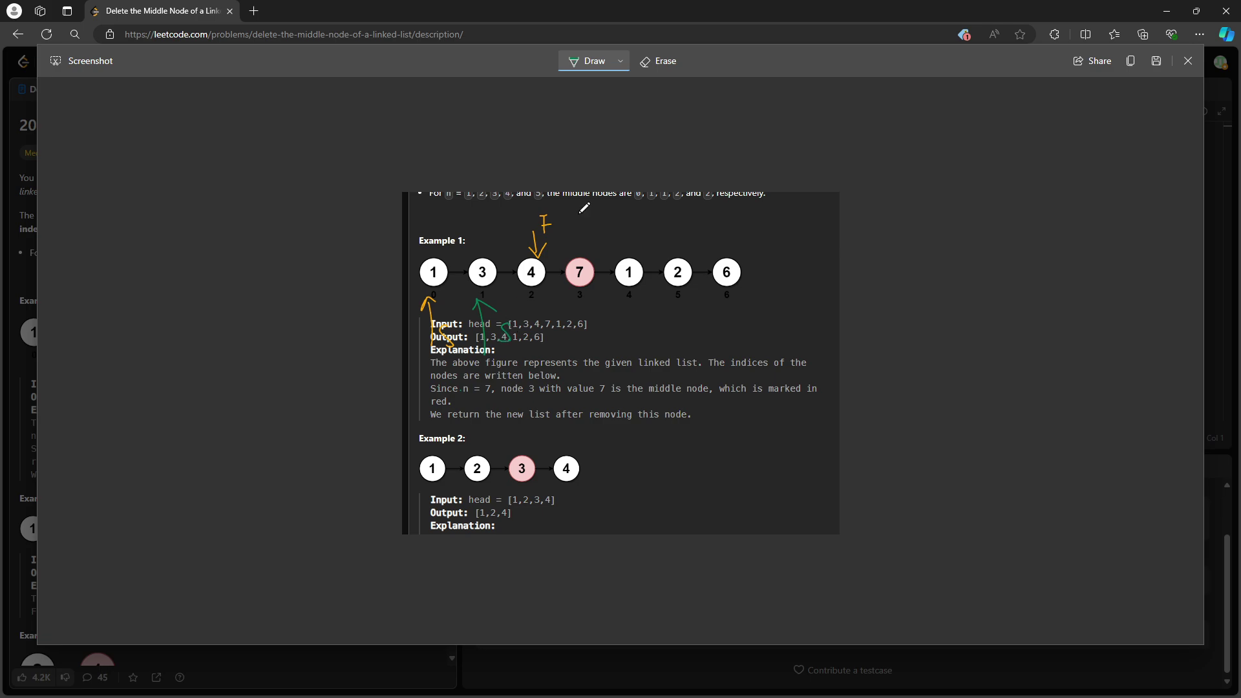
pyautogui.moveTo(635, 221)
pyautogui.mouseDown()
pyautogui.moveTo(635, 254)
pyautogui.moveTo(650, 232)
pyautogui.mouseUp()
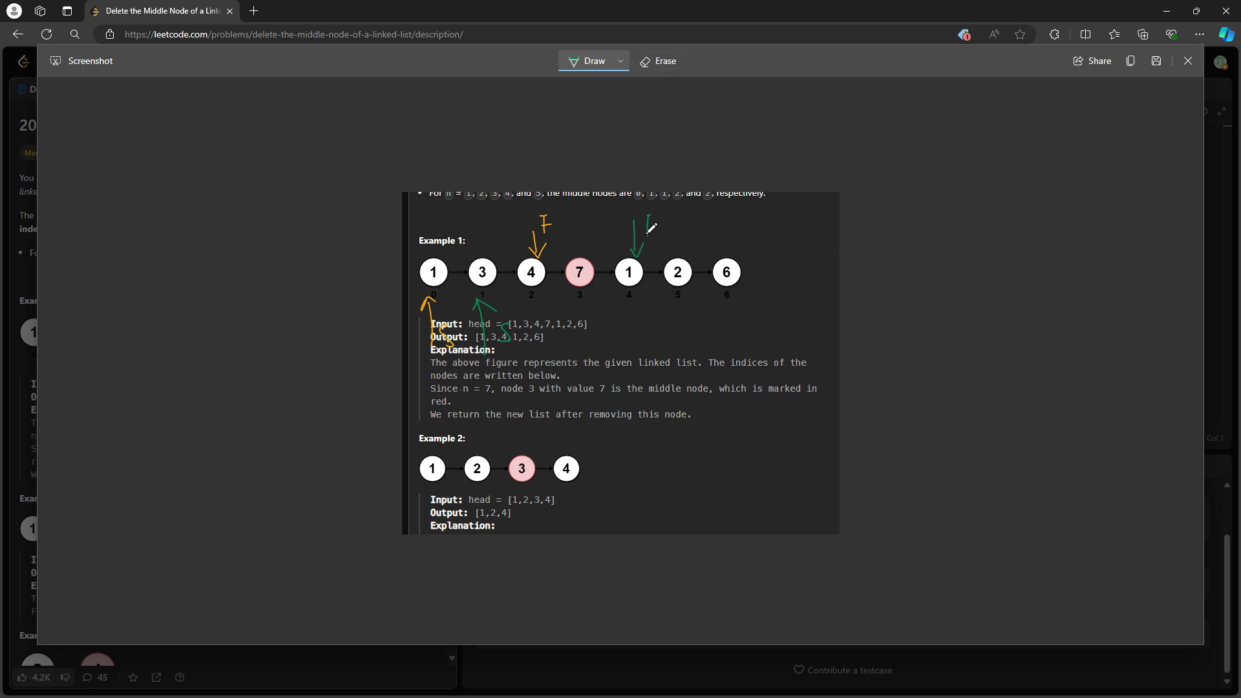
pyautogui.click(659, 61)
pyautogui.moveTo(534, 235)
pyautogui.mouseDown()
pyautogui.moveTo(554, 215)
pyautogui.moveTo(537, 243)
pyautogui.mouseUp()
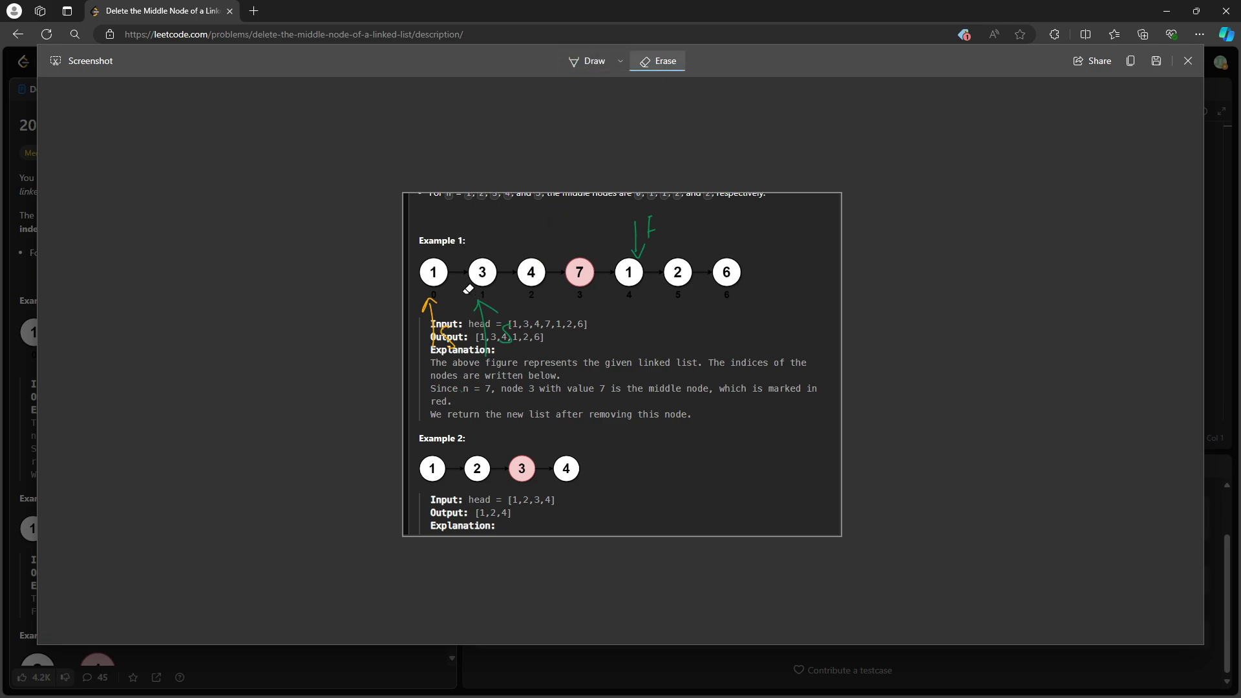
pyautogui.moveTo(468, 288)
pyautogui.mouseDown()
pyautogui.moveTo(418, 338)
pyautogui.moveTo(433, 304)
pyautogui.mouseUp()
# Step: Draw teal arrows at node 4 and node 6, and erase the green arrows
pyautogui.click(619, 61)
pyautogui.click(552, 171)
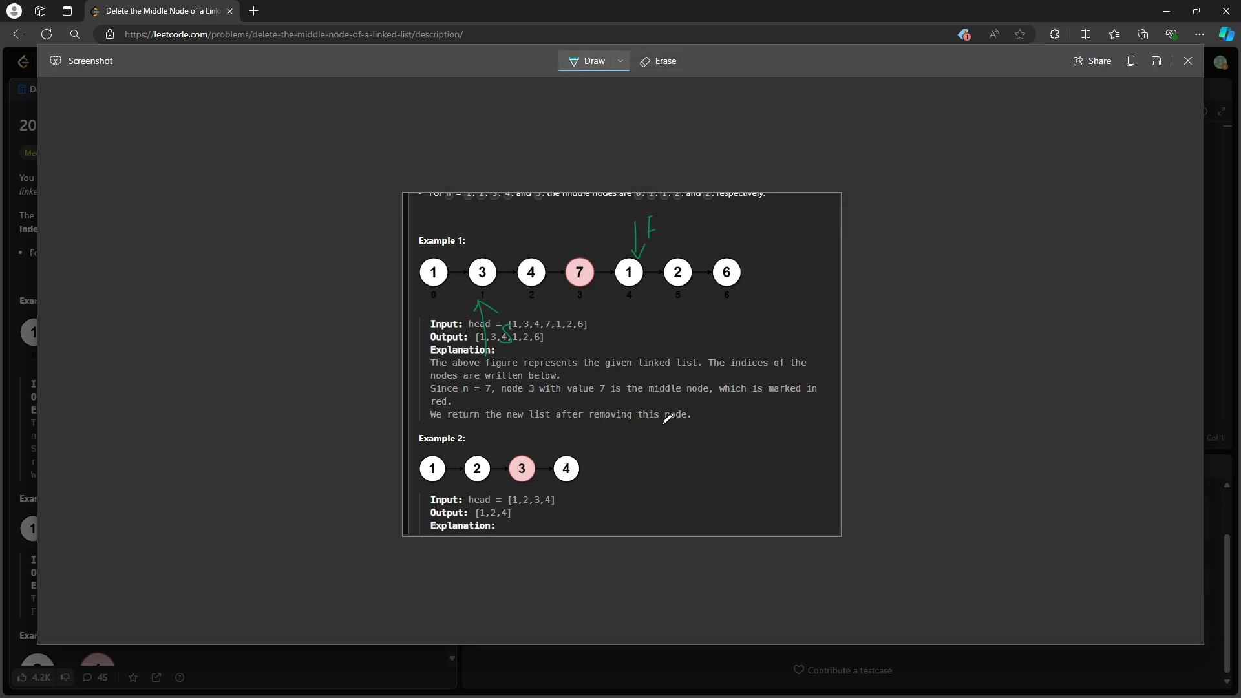
pyautogui.moveTo(539, 367)
pyautogui.mouseDown()
pyautogui.moveTo(540, 298)
pyautogui.moveTo(571, 341)
pyautogui.moveTo(555, 356)
pyautogui.mouseUp()
pyautogui.moveTo(724, 209)
pyautogui.mouseDown()
pyautogui.moveTo(726, 254)
pyautogui.moveTo(759, 219)
pyautogui.mouseUp()
pyautogui.click(659, 61)
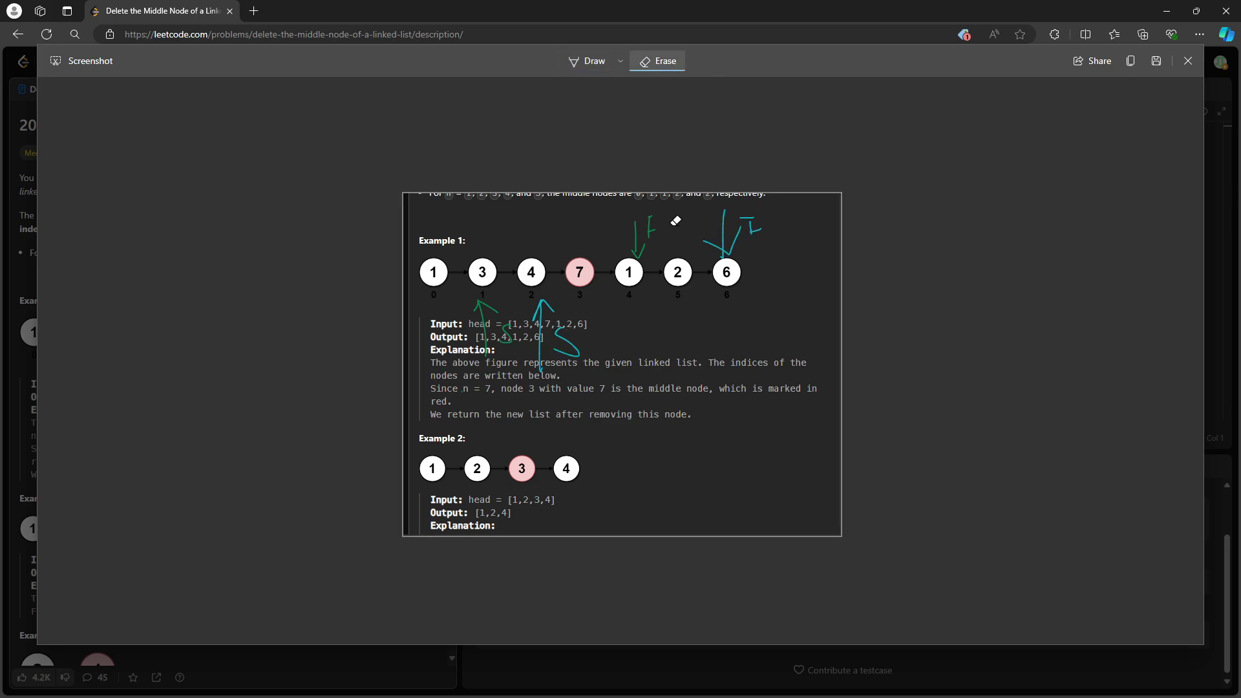
pyautogui.moveTo(646, 229); pyautogui.dragTo(636, 263)
pyautogui.moveTo(487, 339); pyautogui.dragTo(487, 316)
pyautogui.click(504, 334)
# Step: Sketch arcs on Example 1 showing node 4 linking past node 7 to node 1
pyautogui.click(589, 60)
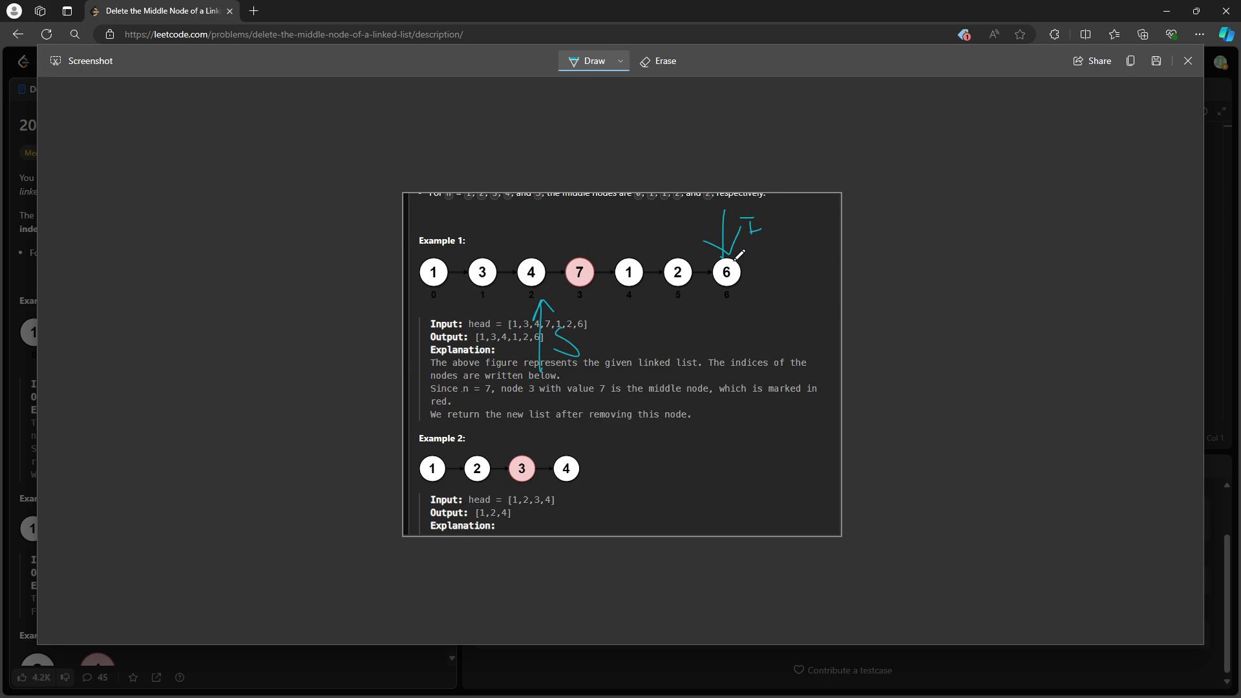
pyautogui.moveTo(722, 251)
pyautogui.mouseDown()
pyautogui.moveTo(796, 229)
pyautogui.moveTo(696, 258)
pyautogui.mouseUp()
pyautogui.moveTo(541, 266)
pyautogui.mouseDown()
pyautogui.moveTo(554, 248)
pyautogui.moveTo(623, 255)
pyautogui.mouseUp()
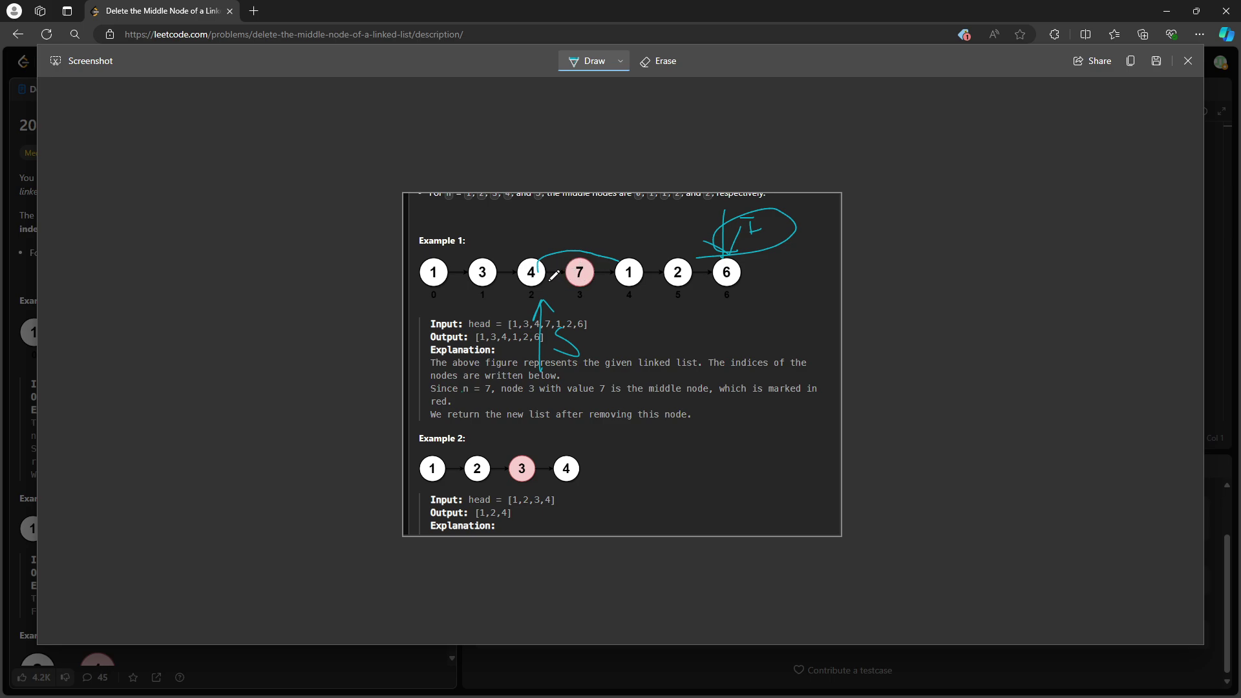
pyautogui.moveTo(539, 223)
pyautogui.mouseDown()
pyautogui.moveTo(532, 270)
pyautogui.moveTo(543, 281)
pyautogui.moveTo(573, 295)
pyautogui.moveTo(621, 275)
pyautogui.mouseUp()
pyautogui.moveTo(622, 268)
pyautogui.mouseDown()
pyautogui.moveTo(597, 288)
pyautogui.moveTo(635, 274)
pyautogui.mouseUp()
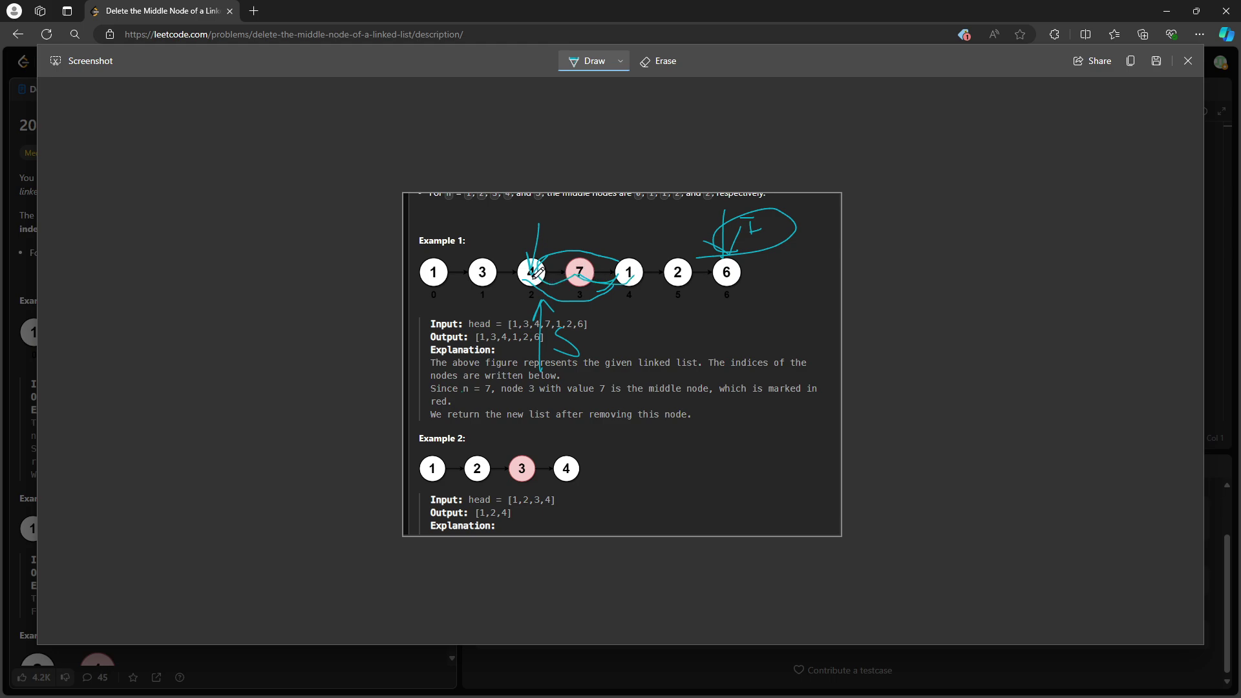
pyautogui.moveTo(534, 276); pyautogui.dragTo(652, 276)
pyautogui.moveTo(429, 283); pyautogui.dragTo(730, 275)
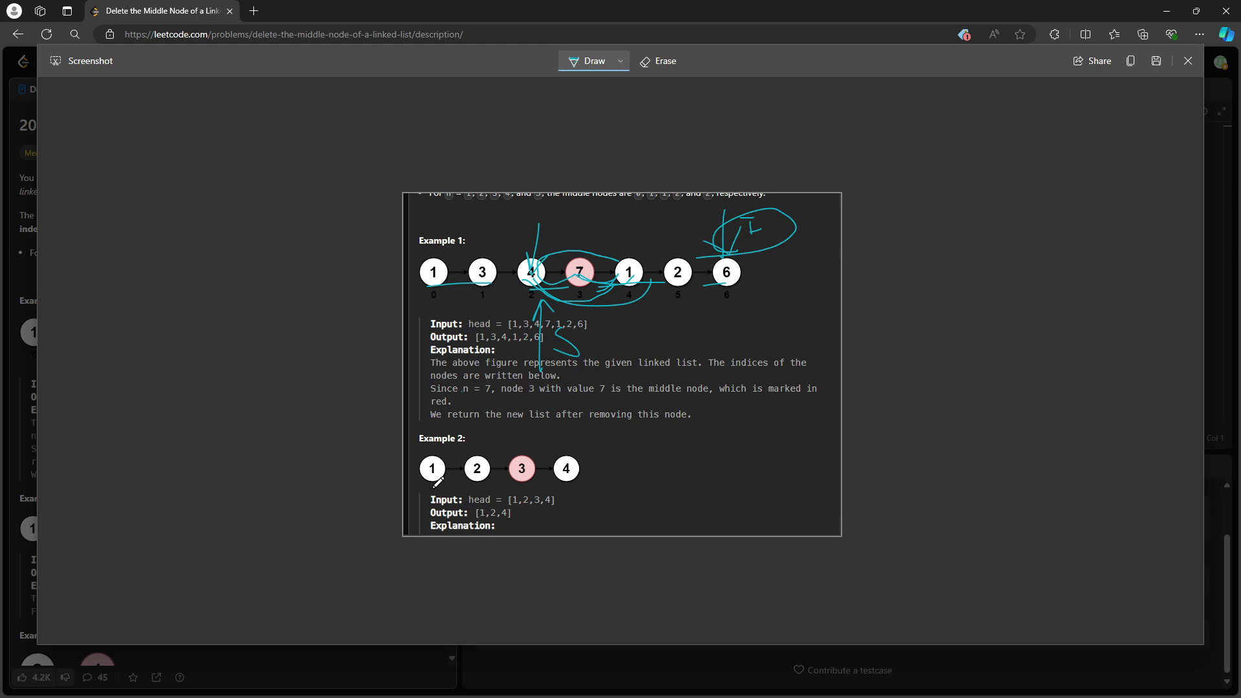
# Step: Draw arrows marking node 1 and node 3 of Example 2
pyautogui.moveTo(437, 483); pyautogui.dragTo(449, 514)
pyautogui.moveTo(532, 452); pyautogui.dragTo(536, 400)
pyautogui.moveTo(526, 442); pyautogui.dragTo(555, 407)
pyautogui.moveTo(542, 408); pyautogui.dragTo(576, 411)
# Step: In dark blue, underline node 3 of Example 2 and draw a downward arrow labelled F
pyautogui.click(621, 61)
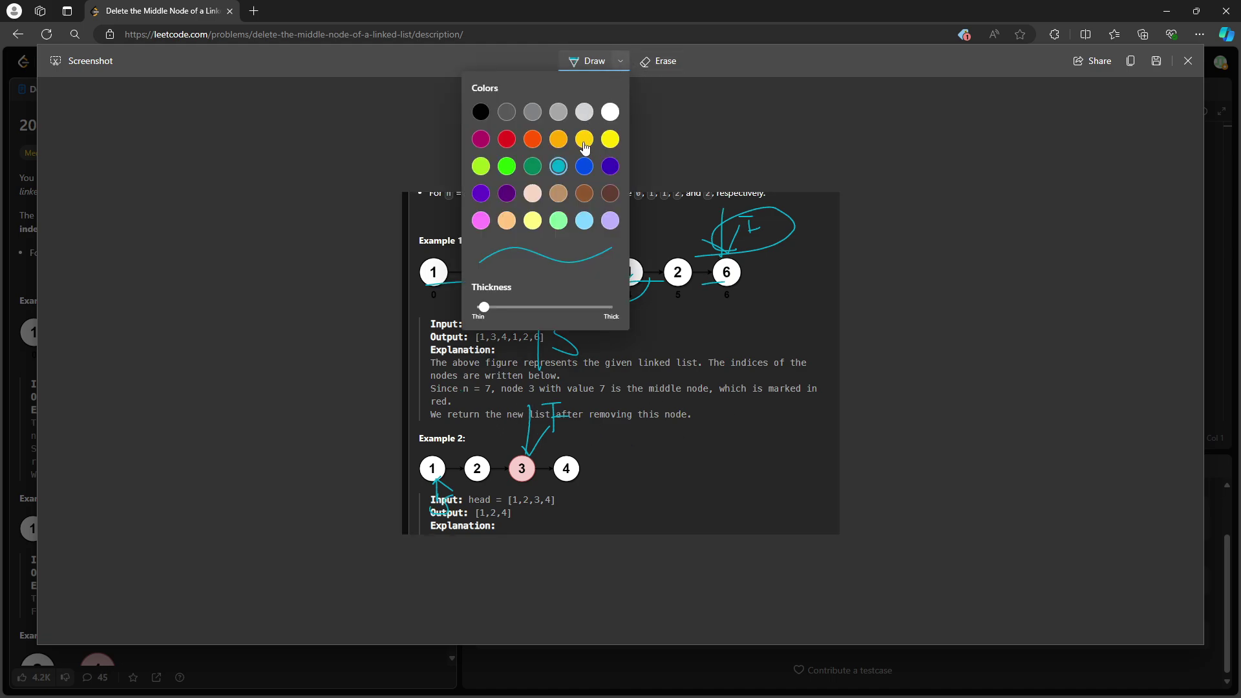
pyautogui.click(583, 166)
pyautogui.click(686, 324)
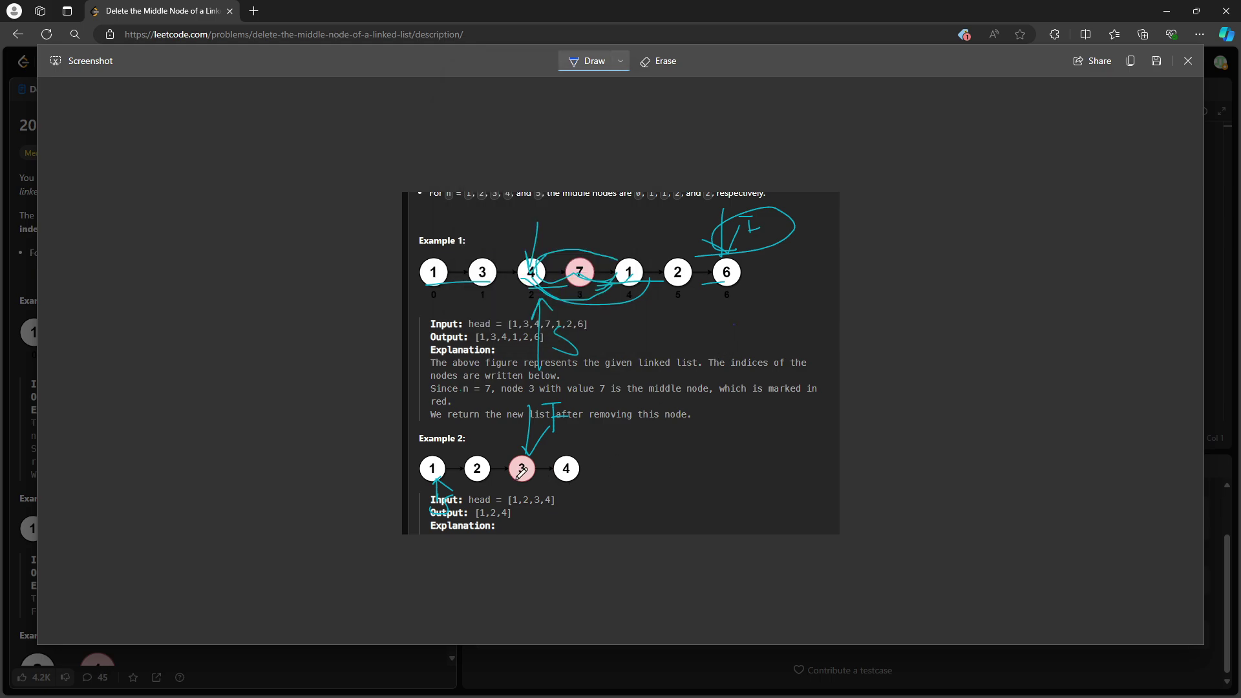
pyautogui.moveTo(515, 478); pyautogui.dragTo(593, 473)
pyautogui.moveTo(613, 402)
pyautogui.mouseDown()
pyautogui.moveTo(614, 451)
pyautogui.moveTo(624, 443)
pyautogui.mouseUp()
pyautogui.moveTo(634, 414); pyautogui.dragTo(631, 437)
pyautogui.moveTo(633, 416); pyautogui.dragTo(648, 409)
# Step: Add blue marks tracing node 2 to node 4, then close and discard the screenshot
pyautogui.moveTo(742, 269); pyautogui.dragTo(772, 265)
pyautogui.moveTo(536, 475); pyautogui.dragTo(498, 480)
pyautogui.moveTo(606, 476); pyautogui.dragTo(620, 477)
pyautogui.moveTo(475, 484); pyautogui.dragTo(485, 525)
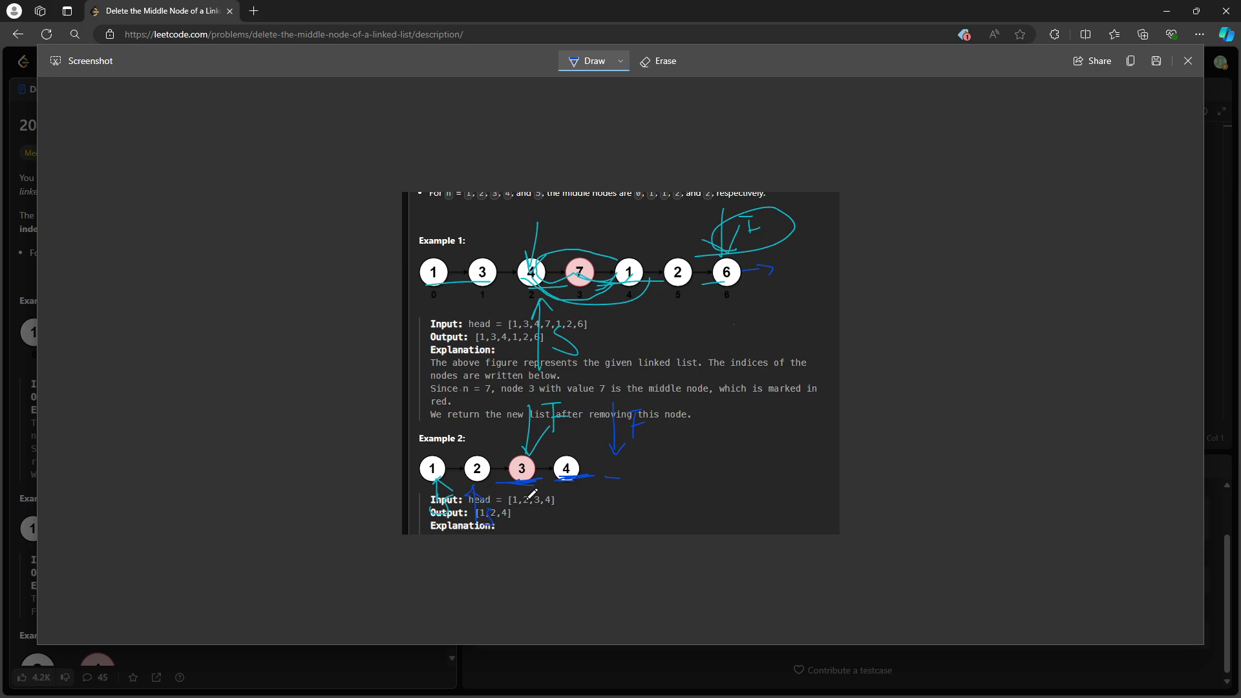
pyautogui.moveTo(470, 477); pyautogui.dragTo(582, 475)
pyautogui.press('Escape')
pyautogui.press('Return')
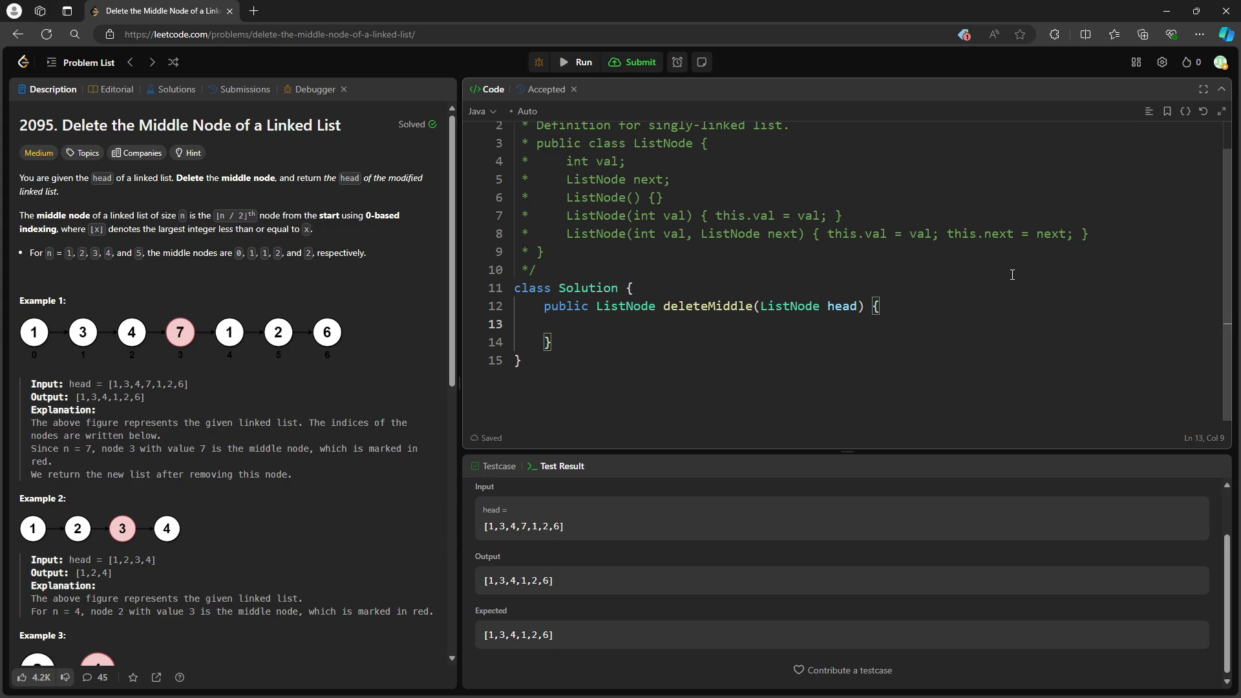
pyautogui.write('if')
pyautogui.write('(head.next ')
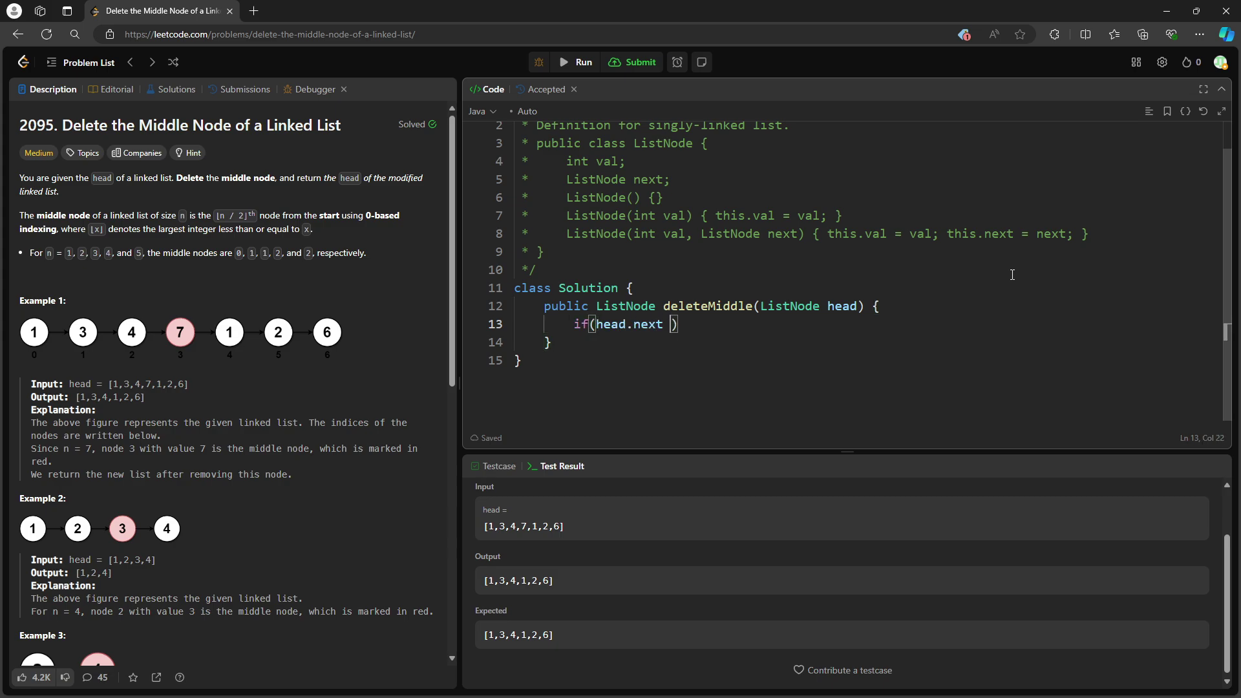
pyautogui.write('== nul')
pyautogui.write('l){')
# Step: Add the if (head.next == null) return null; check, then capture the code area
pyautogui.press('Return')
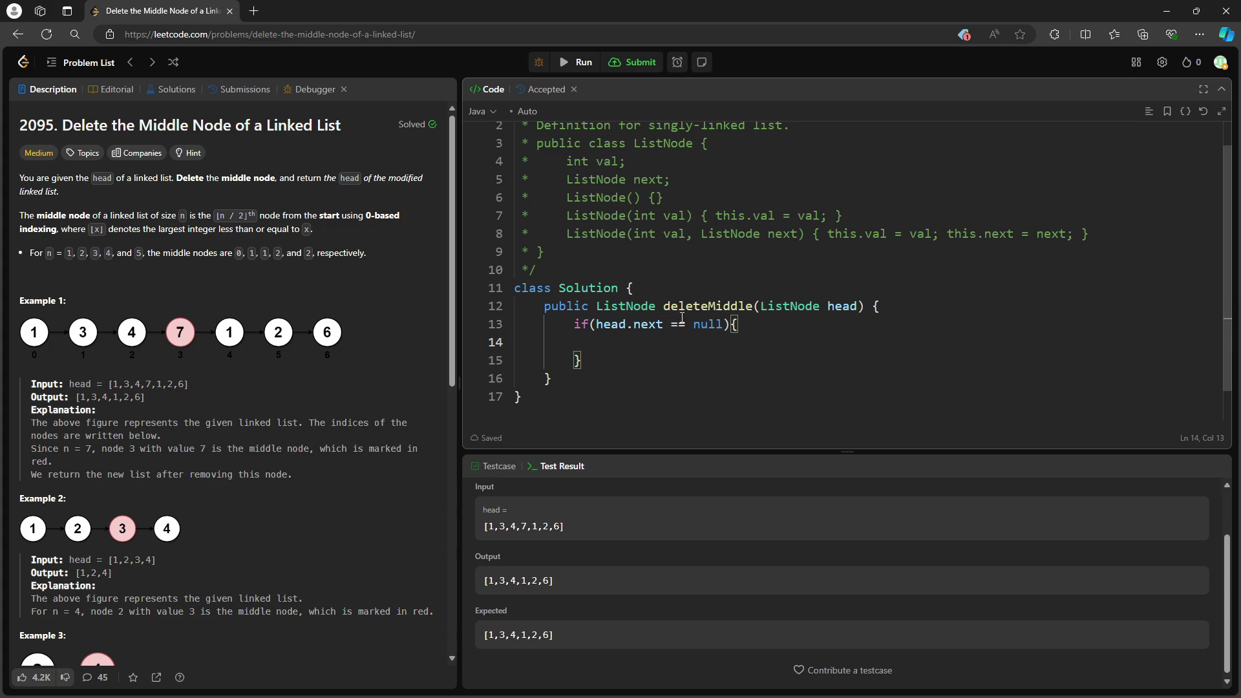
pyautogui.write('reut')
pyautogui.press('BackSpace')
pyautogui.write('tu')
pyautogui.write('rn null;')
pyautogui.hotkey('ctrl', 'shift', 's')
pyautogui.moveTo(992, 486); pyautogui.dragTo(185, 266)
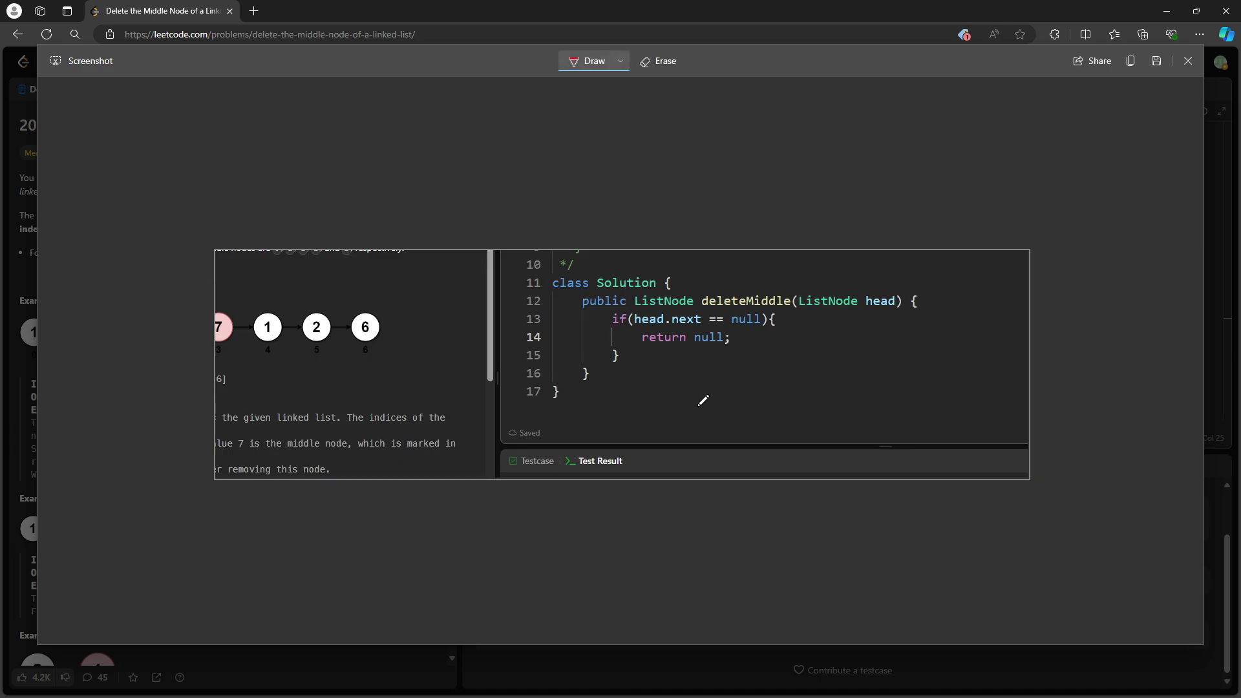
# Step: Scribble a red crossed-out circle below the code, then close the screenshot overlay
pyautogui.moveTo(704, 401); pyautogui.dragTo(719, 401)
pyautogui.moveTo(698, 390)
pyautogui.mouseDown()
pyautogui.moveTo(726, 419)
pyautogui.moveTo(676, 420)
pyautogui.moveTo(762, 410)
pyautogui.moveTo(684, 415)
pyautogui.moveTo(694, 409)
pyautogui.mouseUp()
pyautogui.press('Escape')
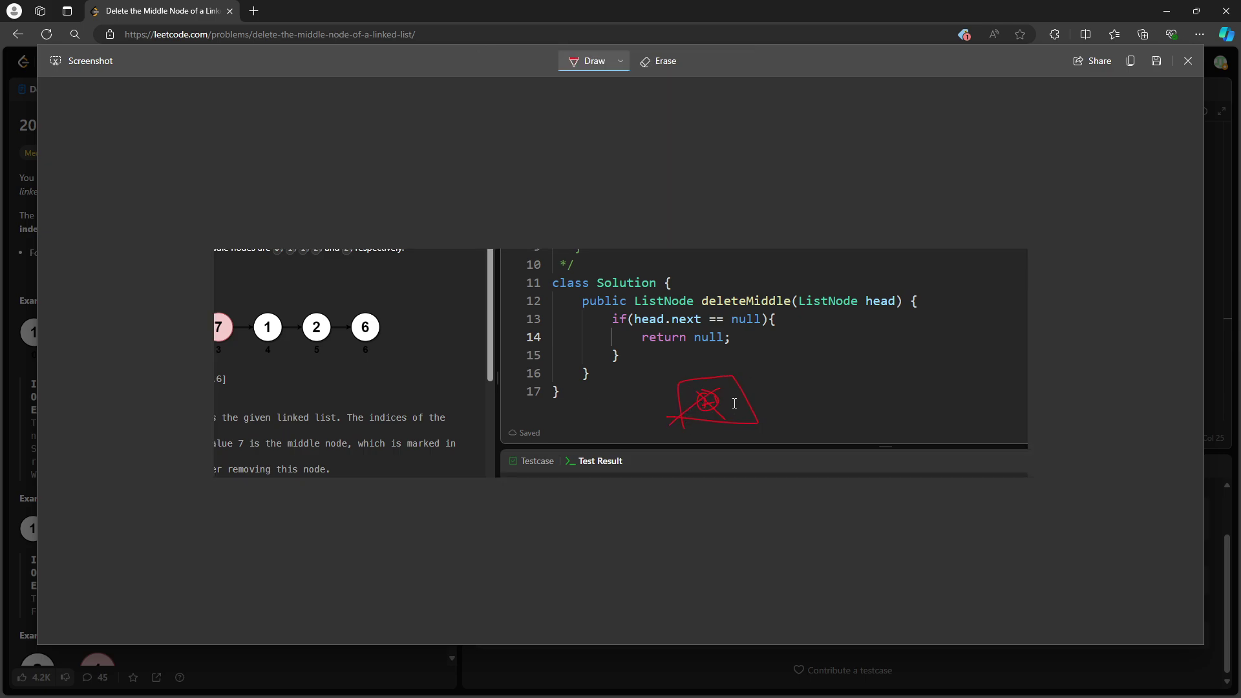
# Step: Declare slow = head and fast = head.next.next, and open while (fast != null && fast.next != null)
pyautogui.click(675, 356)
pyautogui.press('Return')
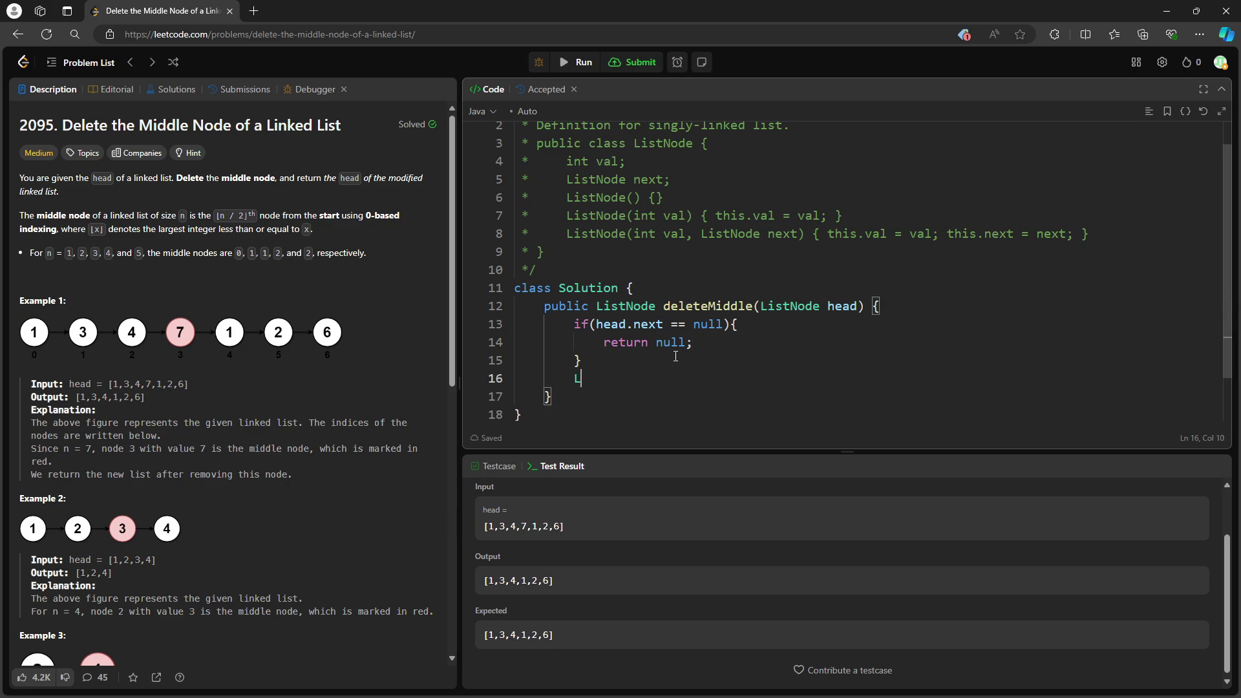
pyautogui.write('ListNode slow')
pyautogui.write(" = head,'")
pyautogui.press('Return')
pyautogui.press('BackSpace')
pyautogui.press('BackSpace')
pyautogui.press('Return')
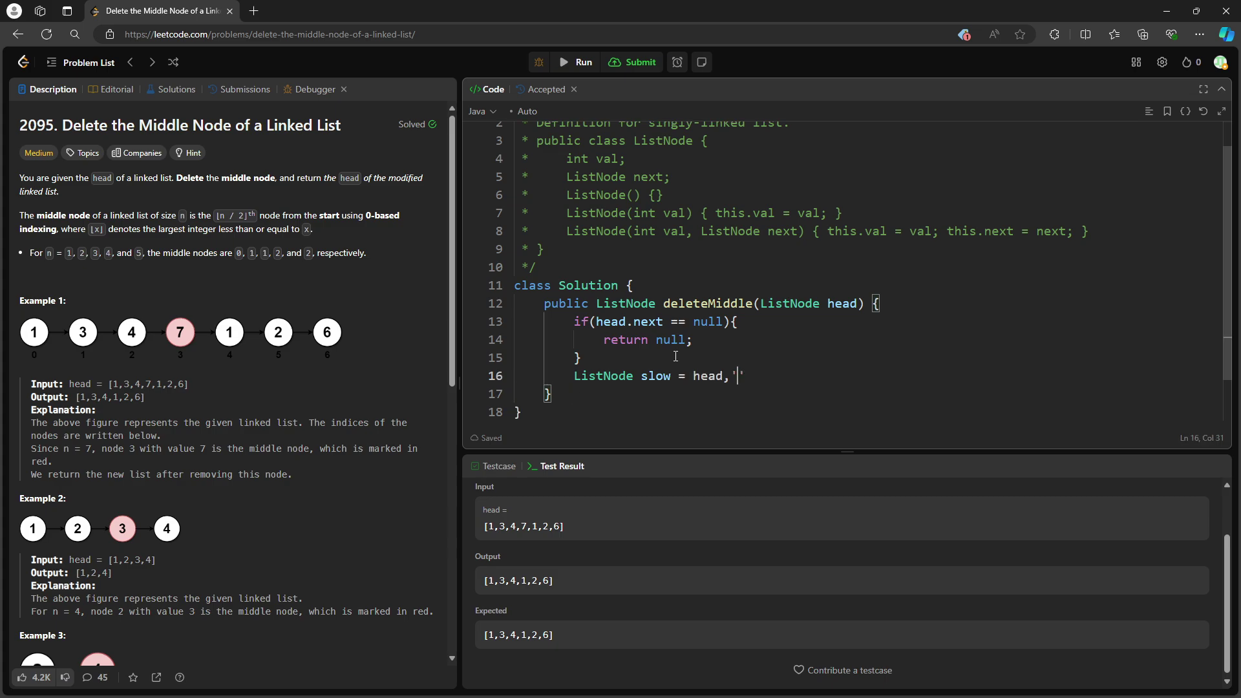
pyautogui.press('Tab')
pyautogui.write('fast')
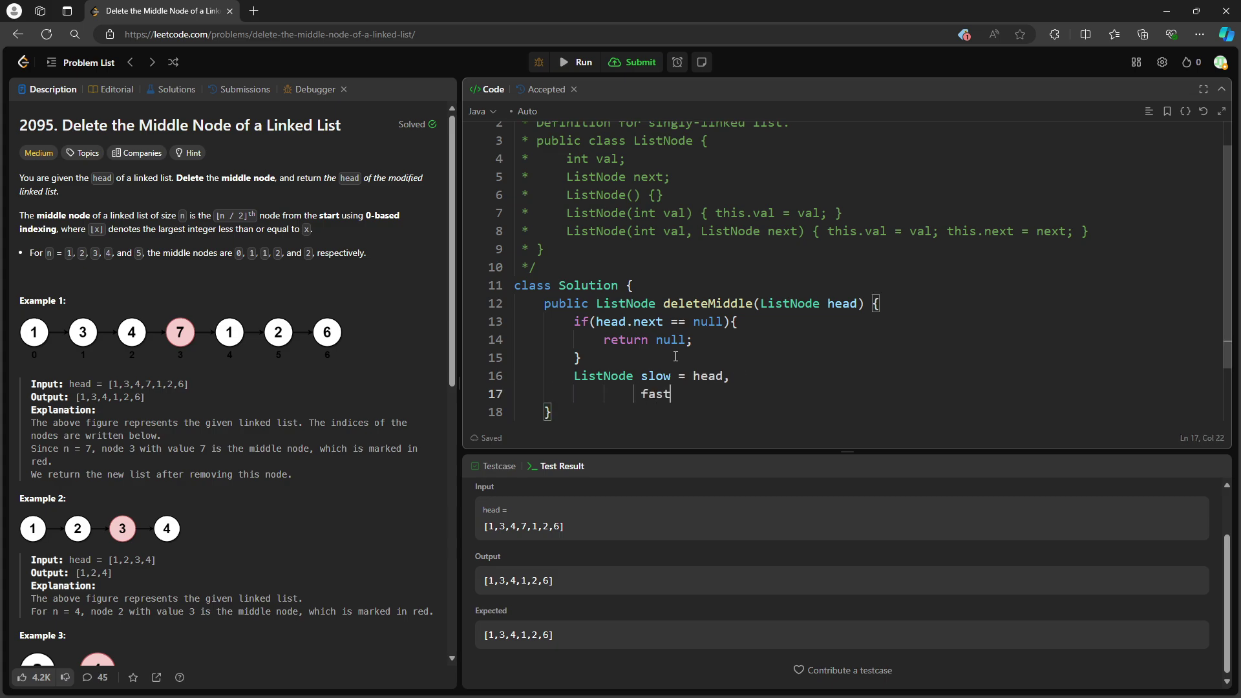
pyautogui.write(' = head.next.ne')
pyautogui.write('xt;')
pyautogui.press('Return')
pyautogui.write('while')
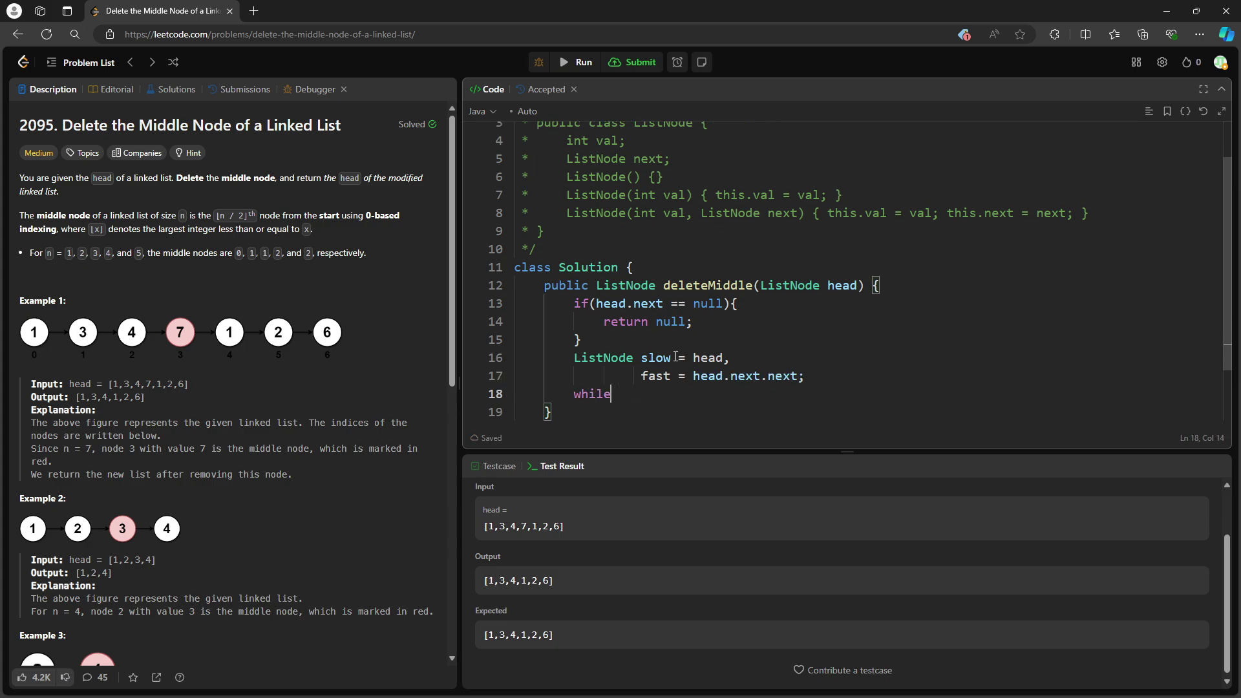
pyautogui.write('(fast !')
pyautogui.write('= null && fast')
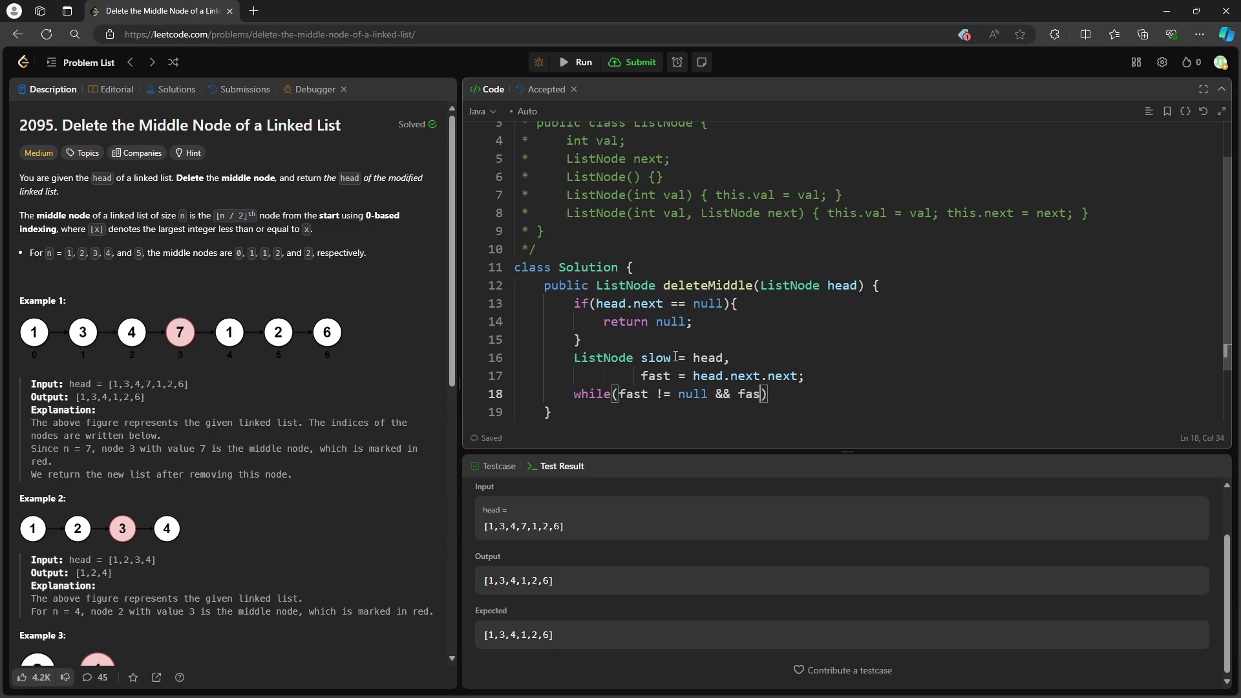
pyautogui.write('.next != nu')
pyautogui.write('u')
pyautogui.press('BackSpace')
pyautogui.write('ll')
pyautogui.press('Right')
pyautogui.write('{')
pyautogui.press('Return')
# Step: Fill the loop body with slow = slow.next; and fast = fast.next.next;
pyautogui.moveTo(706, 376); pyautogui.dragTo(619, 378)
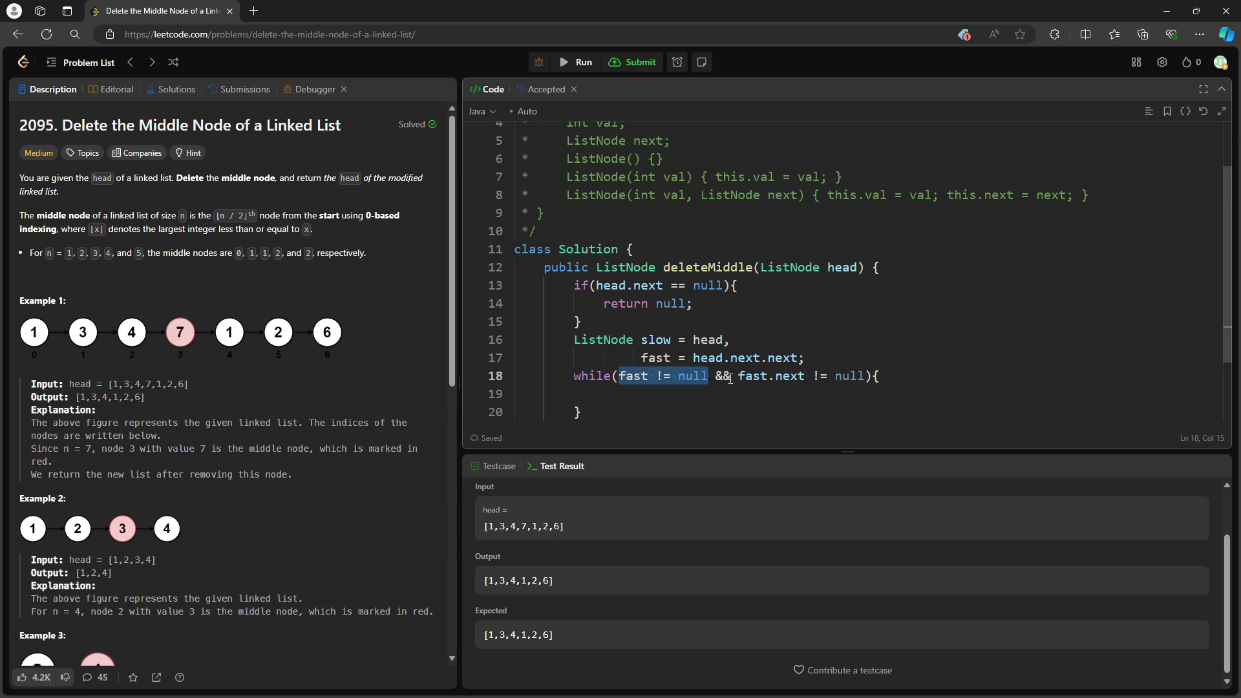
pyautogui.moveTo(738, 376); pyautogui.dragTo(858, 369)
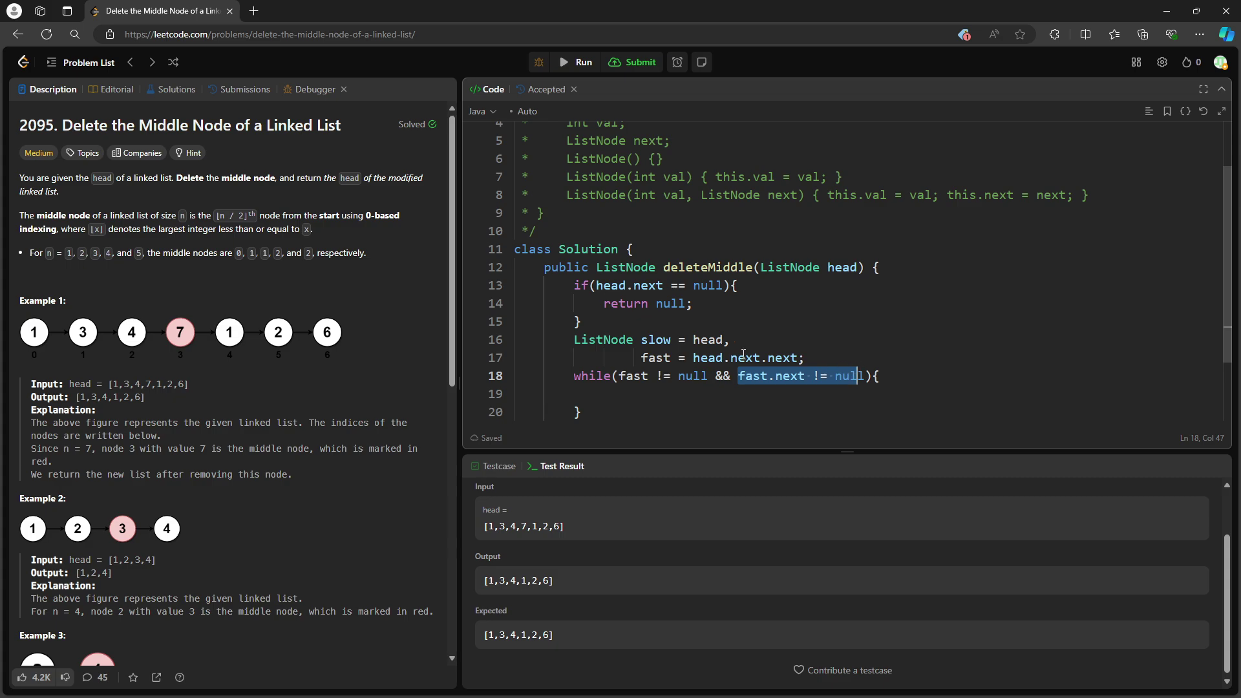
pyautogui.click(733, 391)
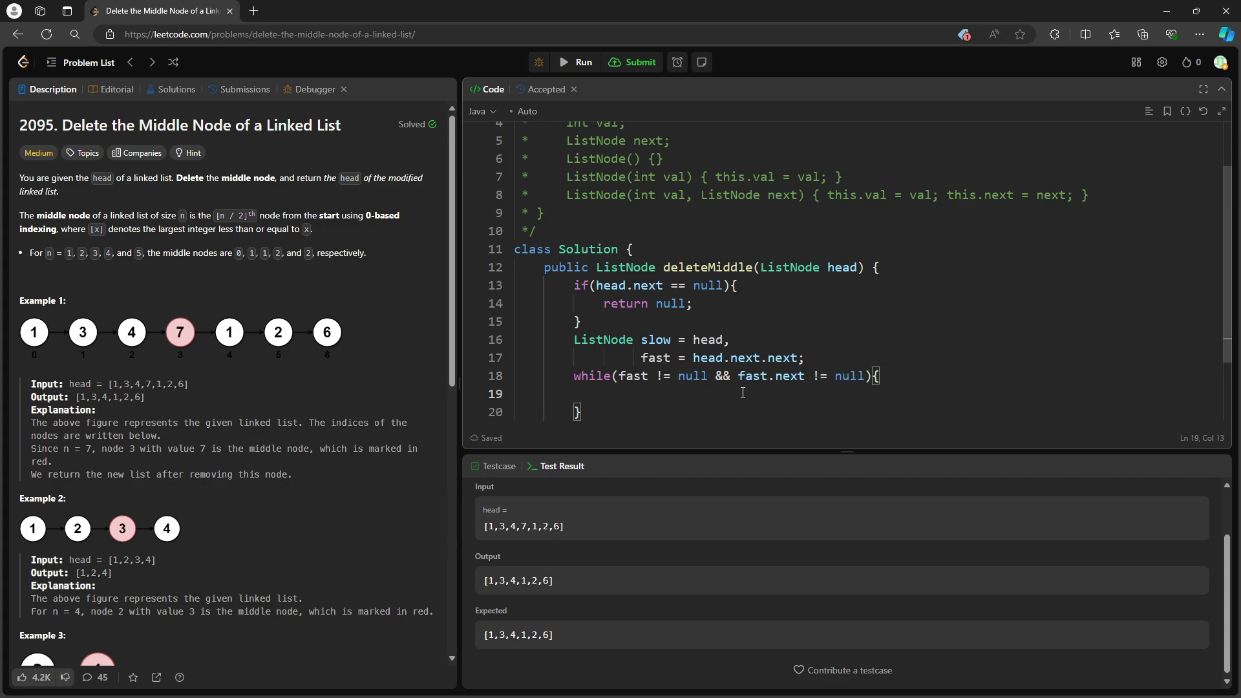
pyautogui.write('slow = slo')
pyautogui.write('w.next;')
pyautogui.press('Return')
pyautogui.write('fast = ')
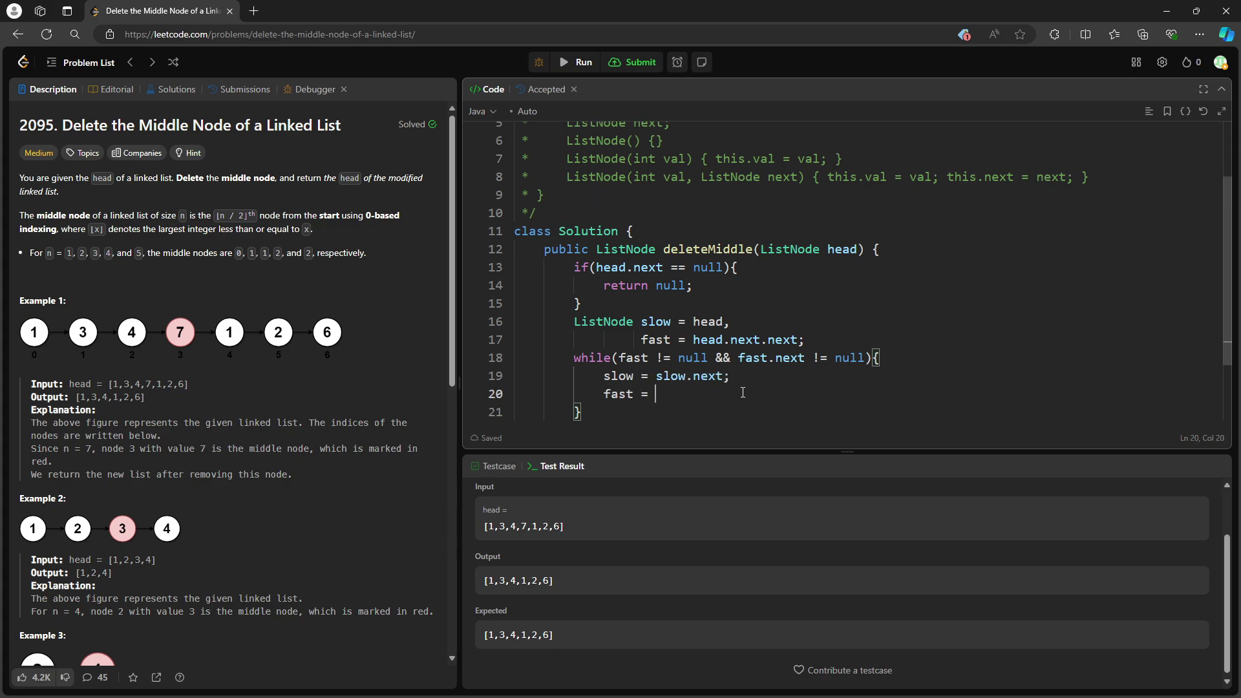
pyautogui.write('fast.next.next;')
# Step: After the loop, add slow.next = slow.next.next; and return head;
pyautogui.press('Down')
pyautogui.press('Return')
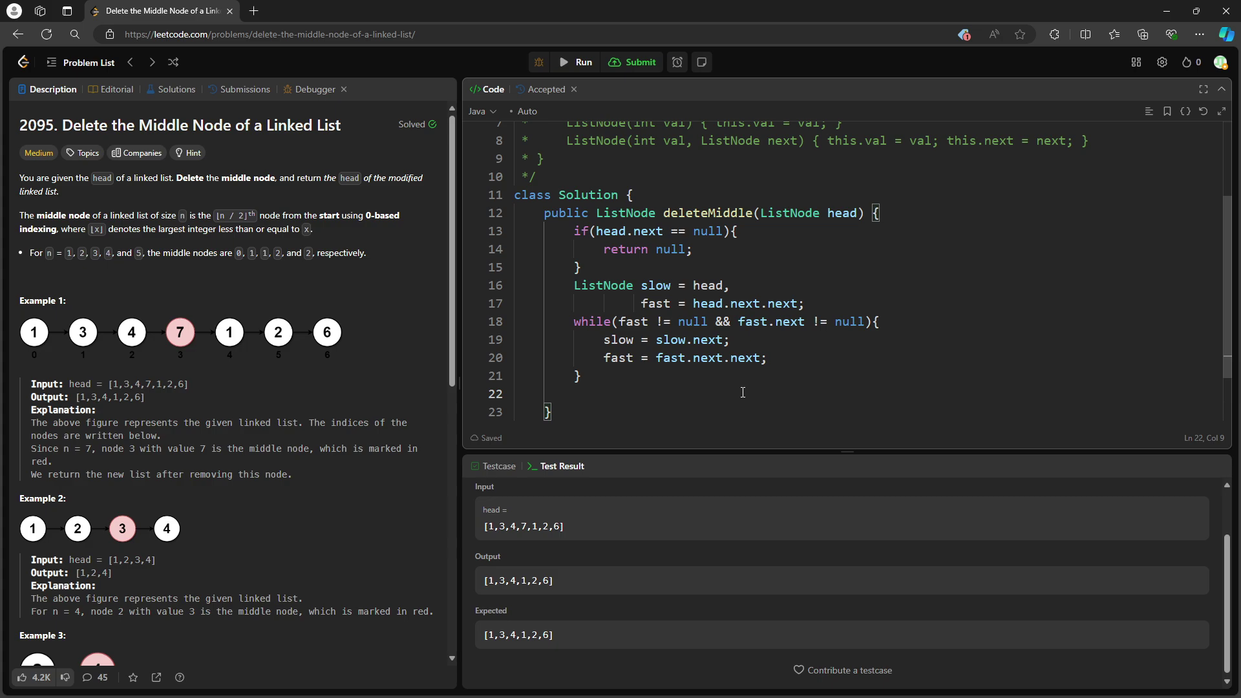
pyautogui.write('slow.next ')
pyautogui.write('= slow.next.next')
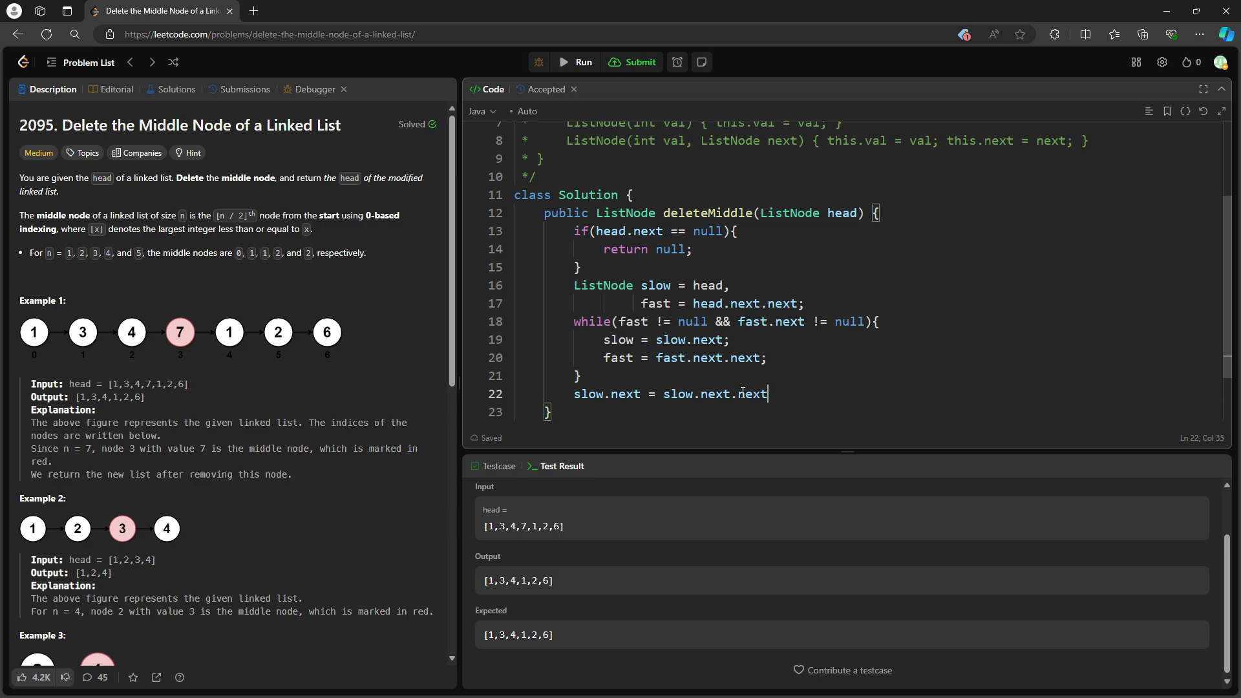
pyautogui.write(';')
pyautogui.press('Return')
pyautogui.write('return ')
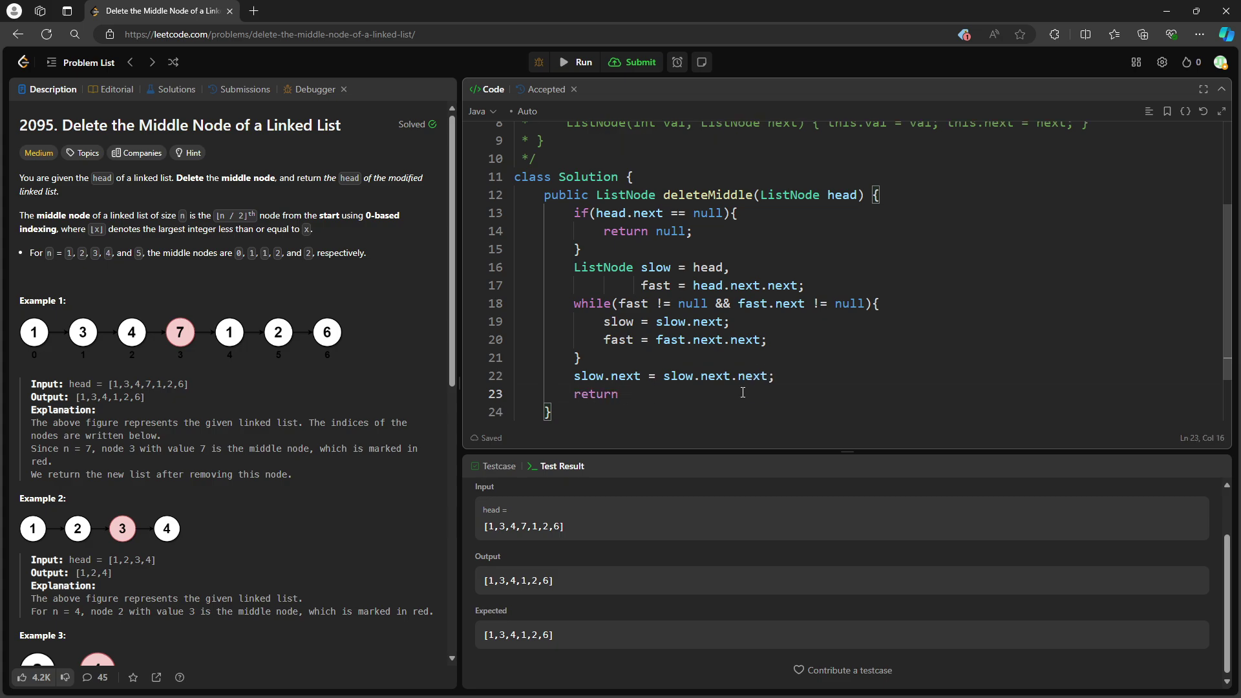
pyautogui.write('head;')
pyautogui.moveTo(573, 375); pyautogui.dragTo(589, 375)
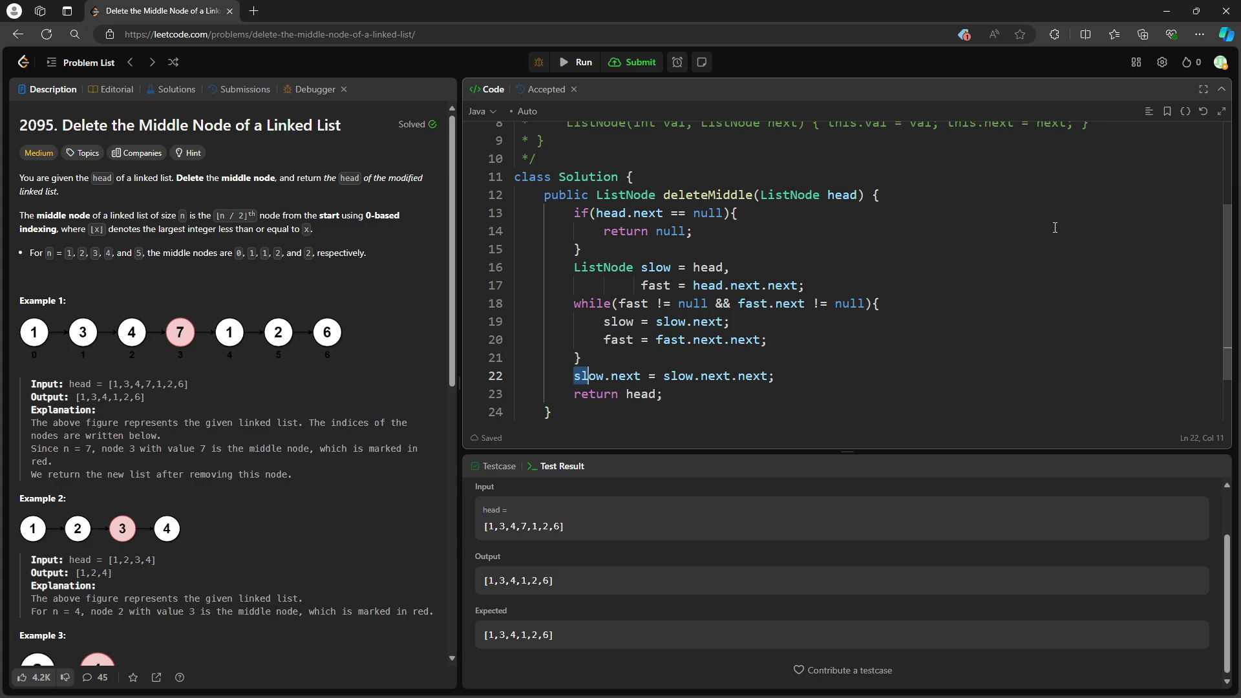
# Step: Run the deleteMiddle solution on the sample tests and submit it, getting Accepted in 0 ms
pyautogui.click(847, 194)
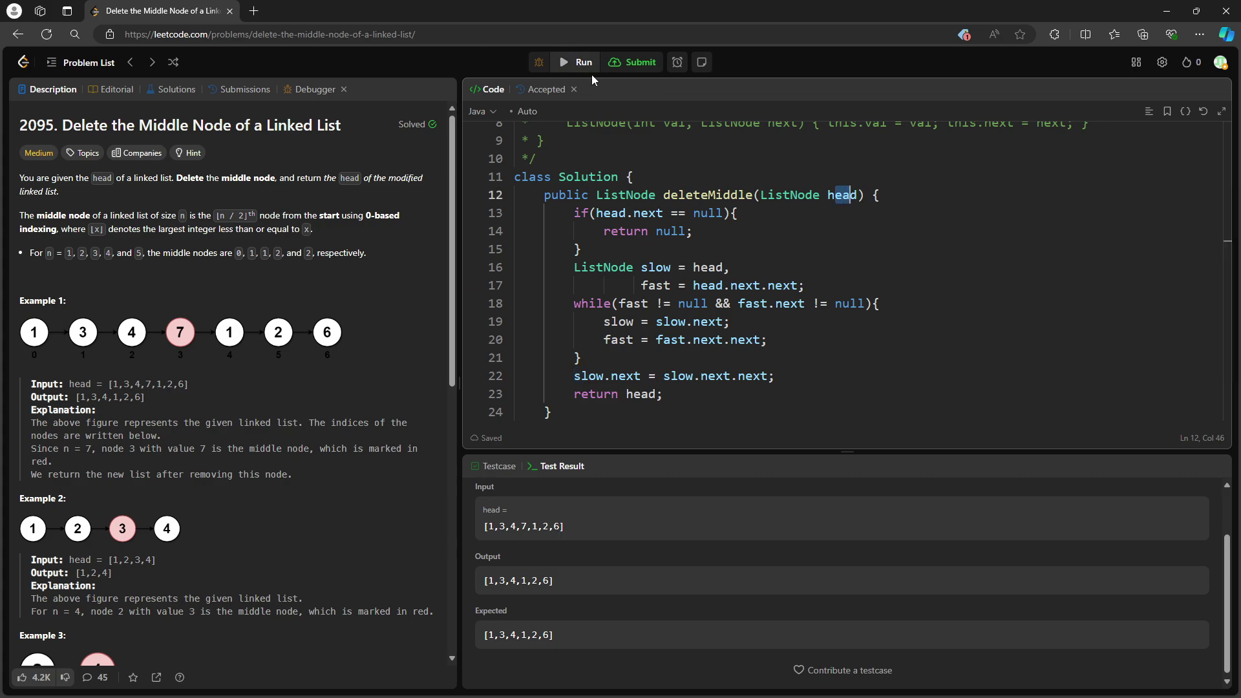
pyautogui.click(576, 62)
pyautogui.click(623, 63)
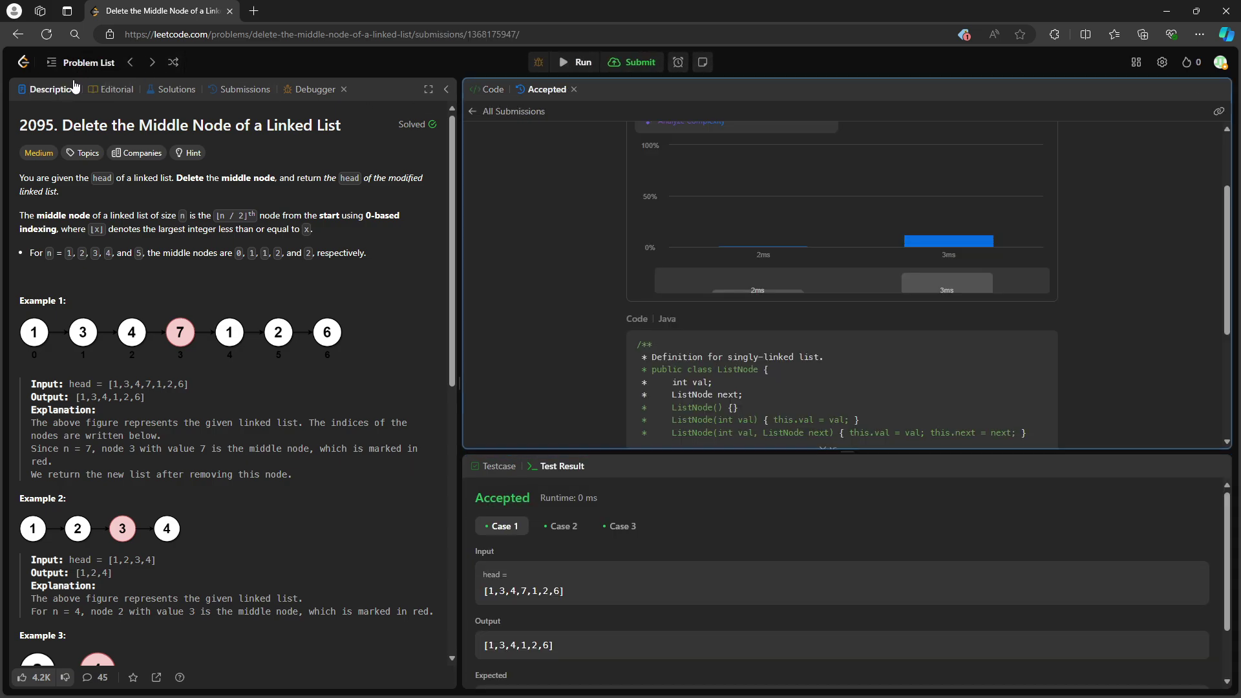
# Step: Back in the code editor, highlight the slow/fast pointer setup and the loop advancing both pointers
pyautogui.click(490, 90)
pyautogui.moveTo(574, 265); pyautogui.dragTo(904, 289)
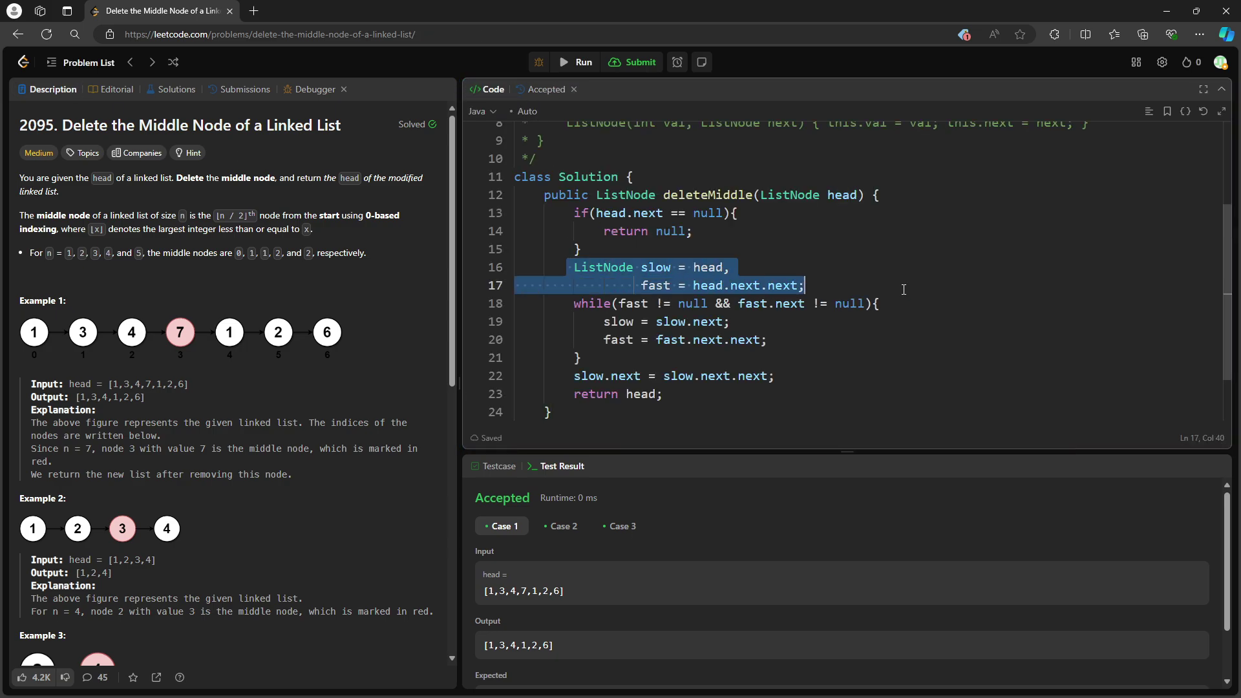
pyautogui.moveTo(573, 303); pyautogui.dragTo(828, 354)
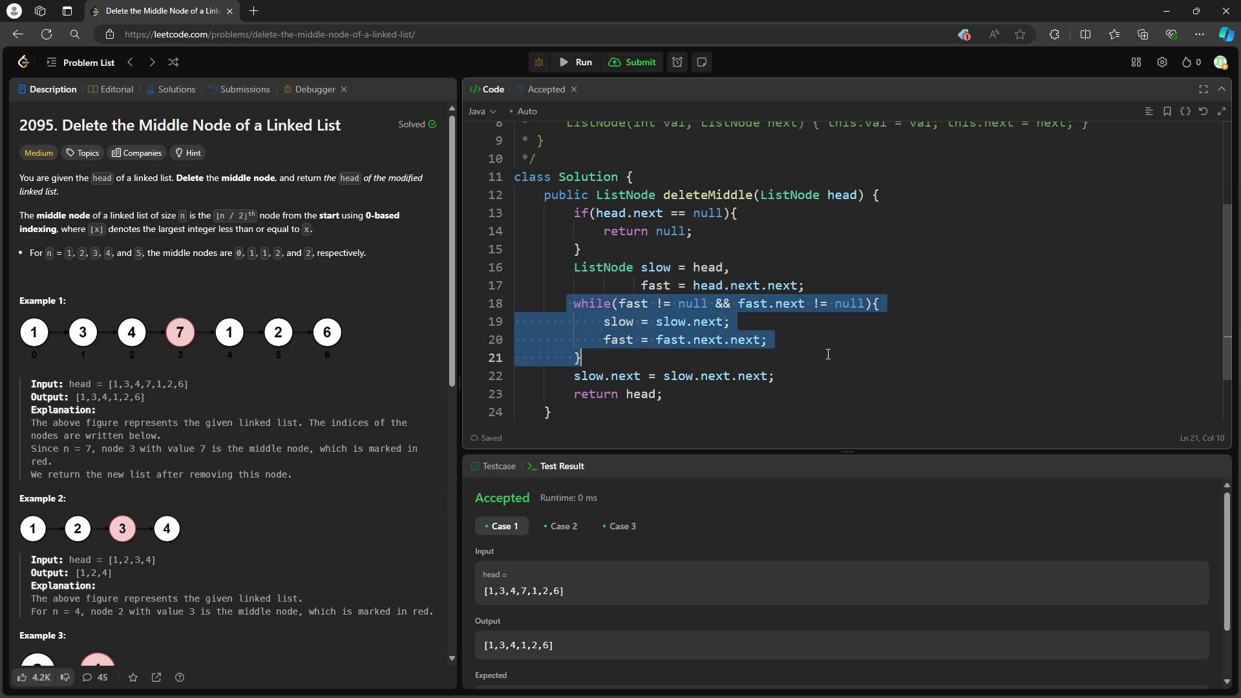